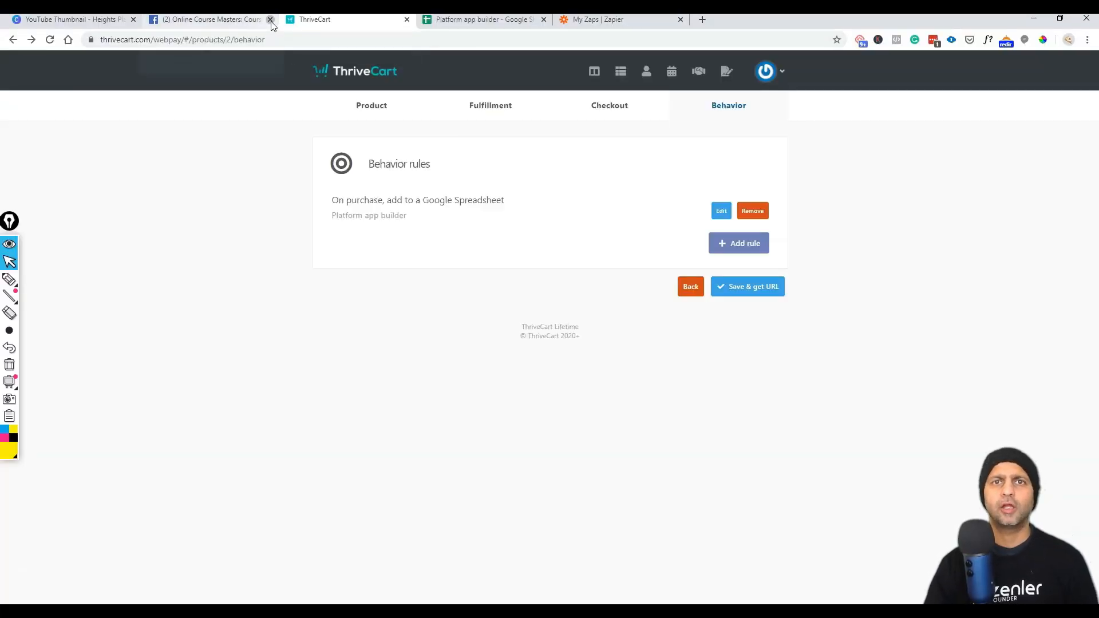
Search the product list for "admin" and open the behavior rules of the Admin 201 Practice Test product.
click(270, 19)
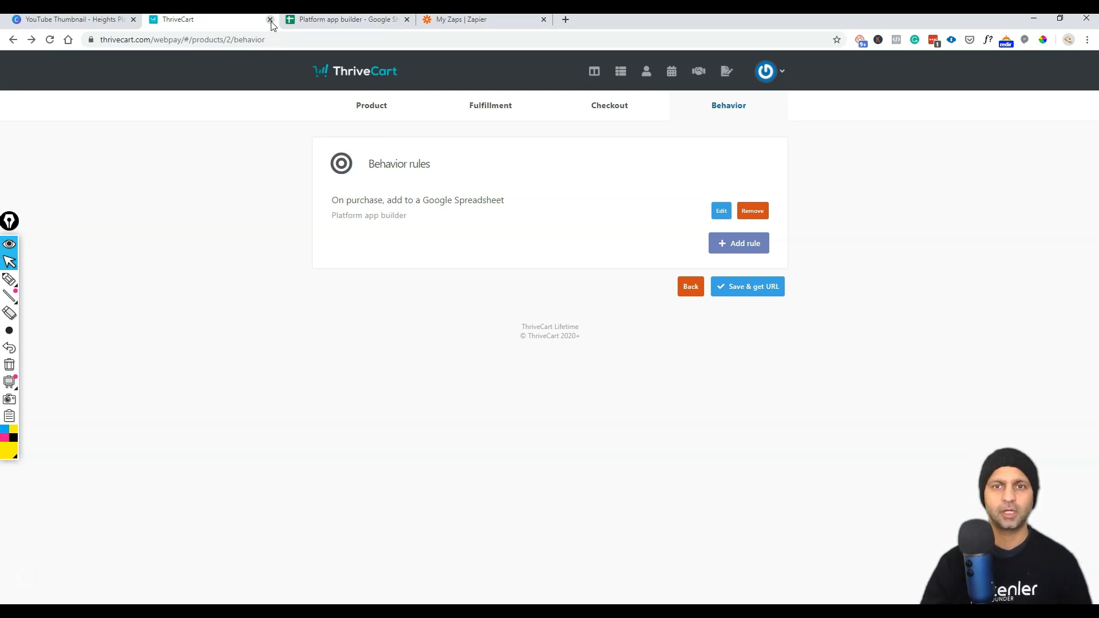
click(621, 71)
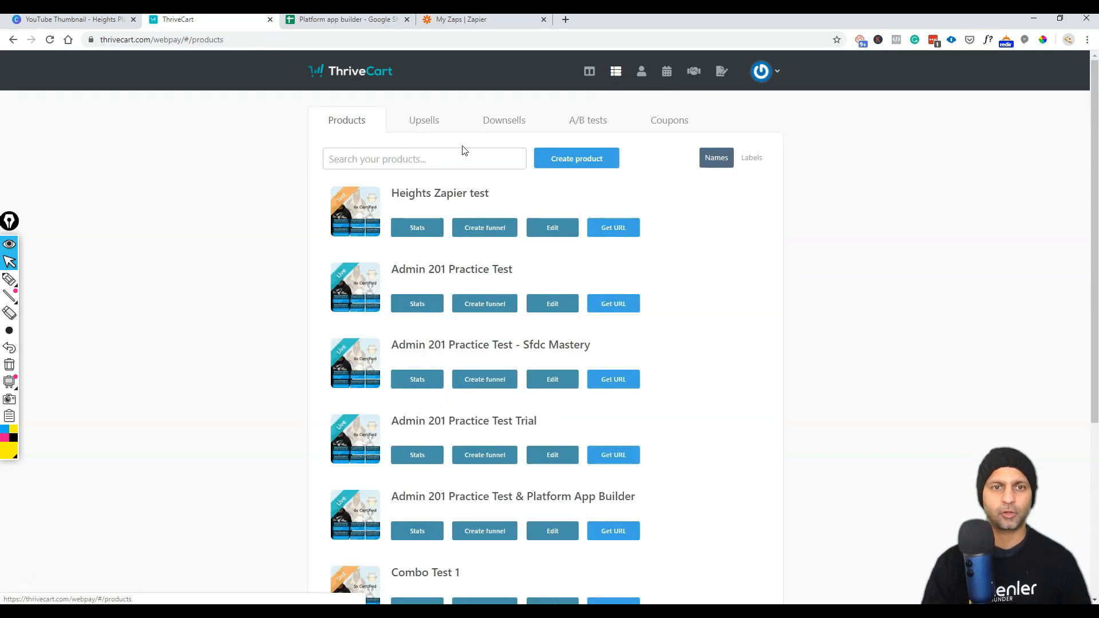
click(453, 152)
text(admin)
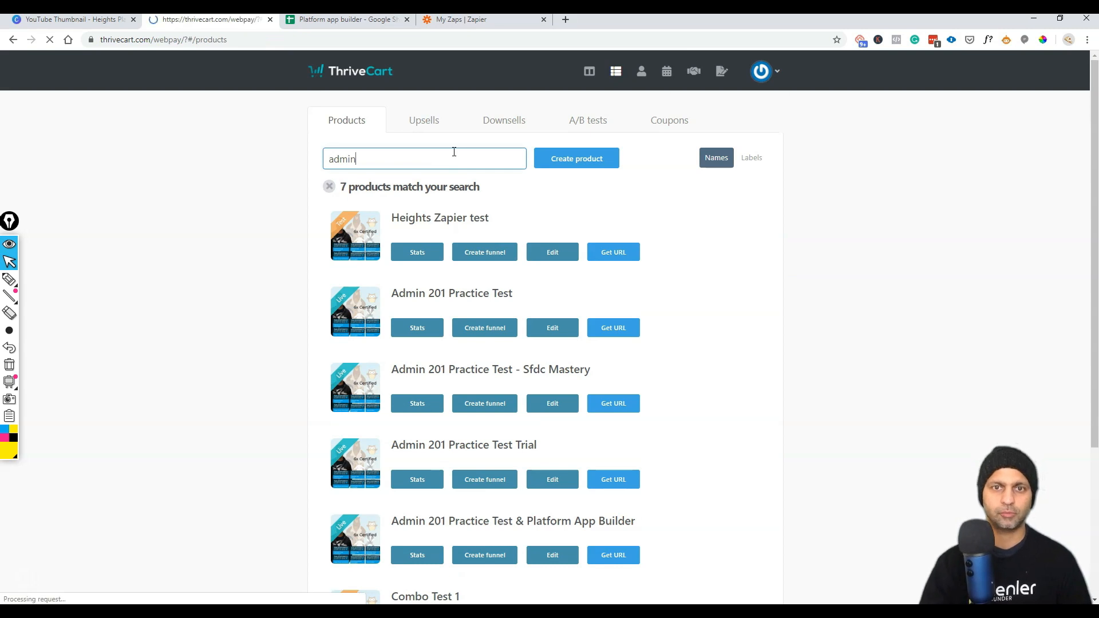
scroll(699, 471, down, 5)
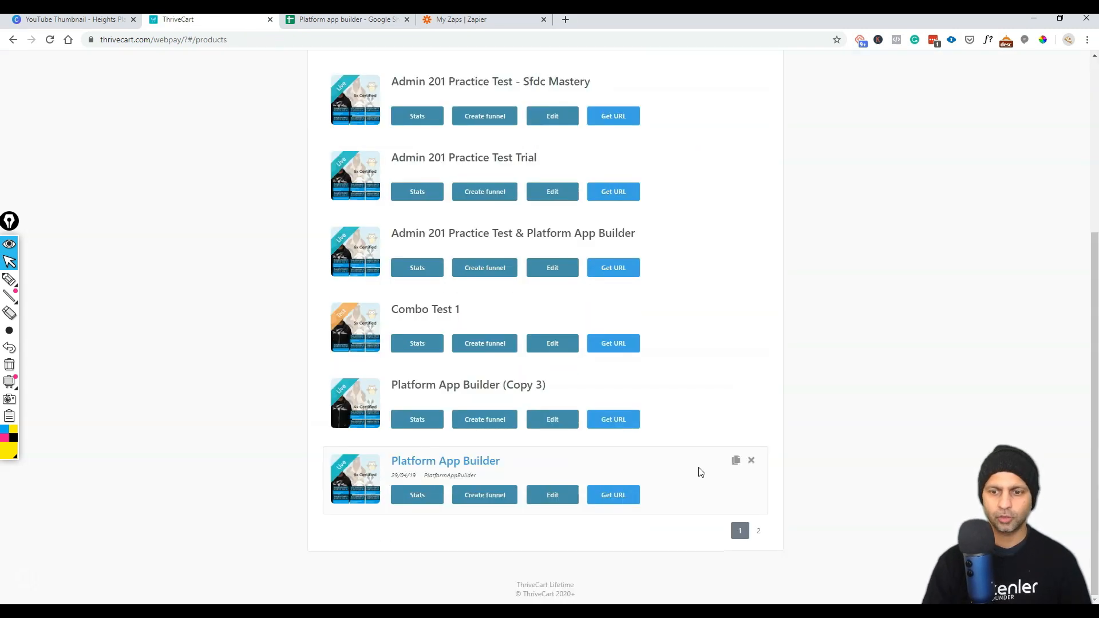
click(759, 532)
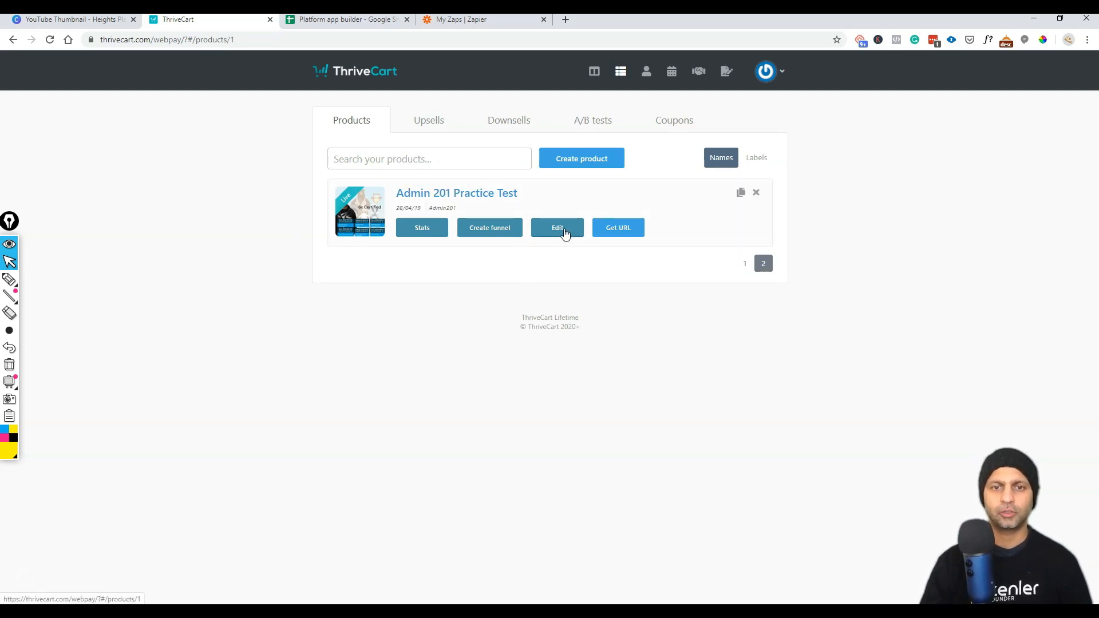
click(558, 228)
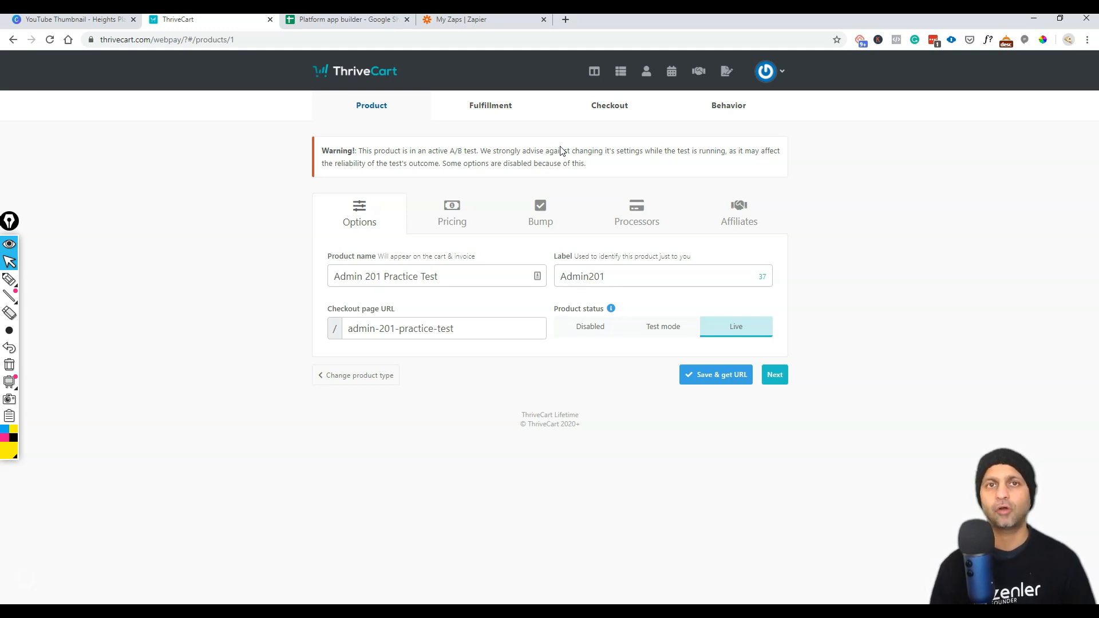
click(718, 117)
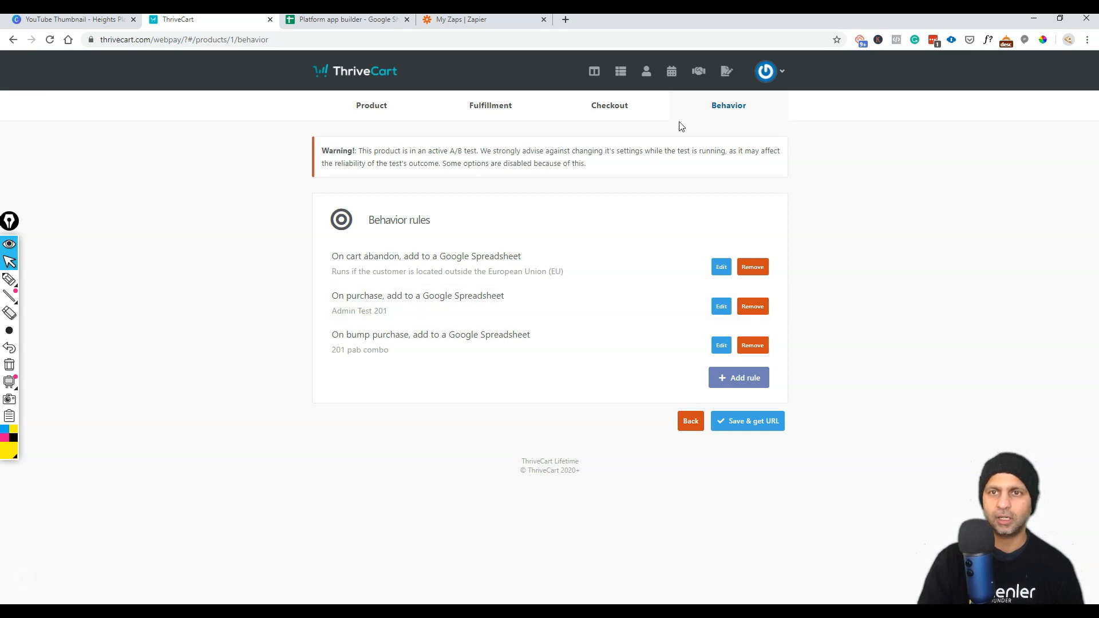
Open the behavior rules of the original Platform App Builder product from the product list.
click(622, 73)
scroll(667, 366, down, 5)
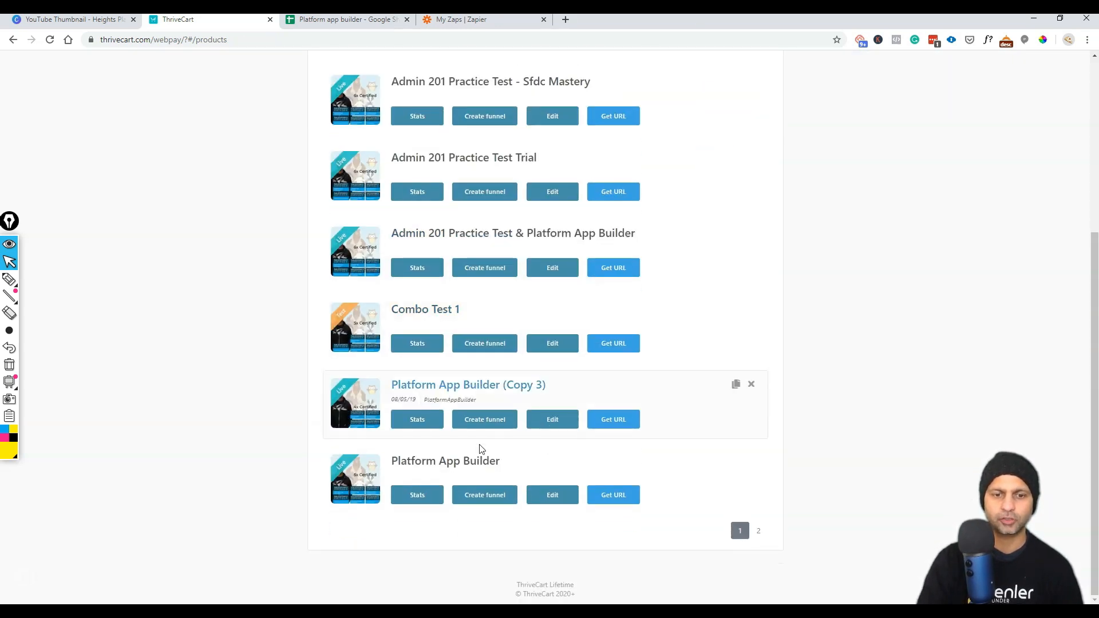
click(560, 503)
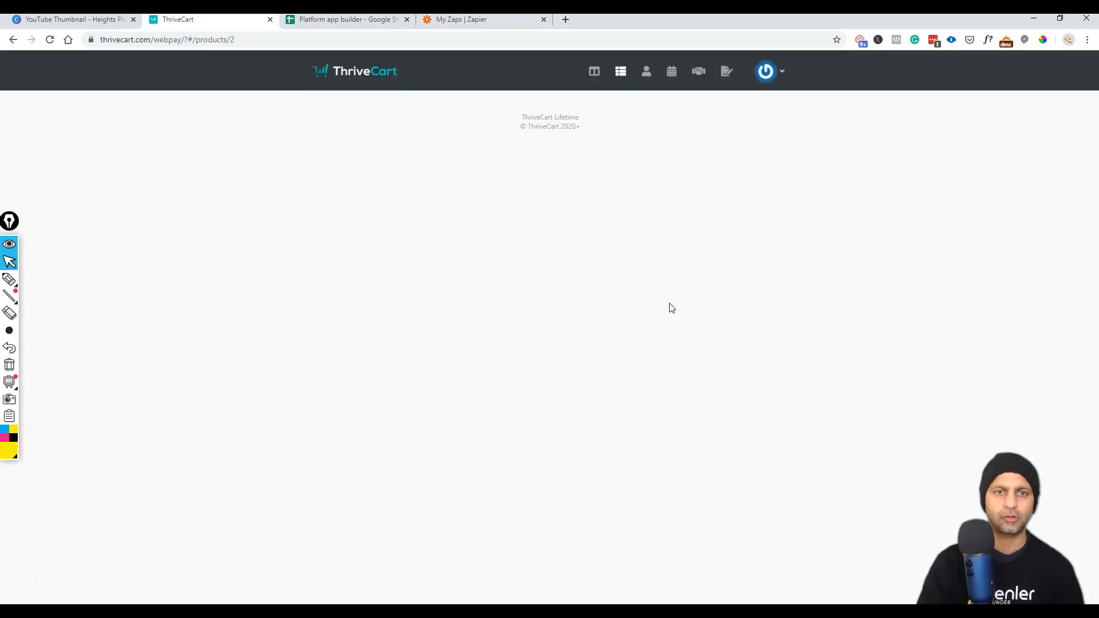
click(730, 107)
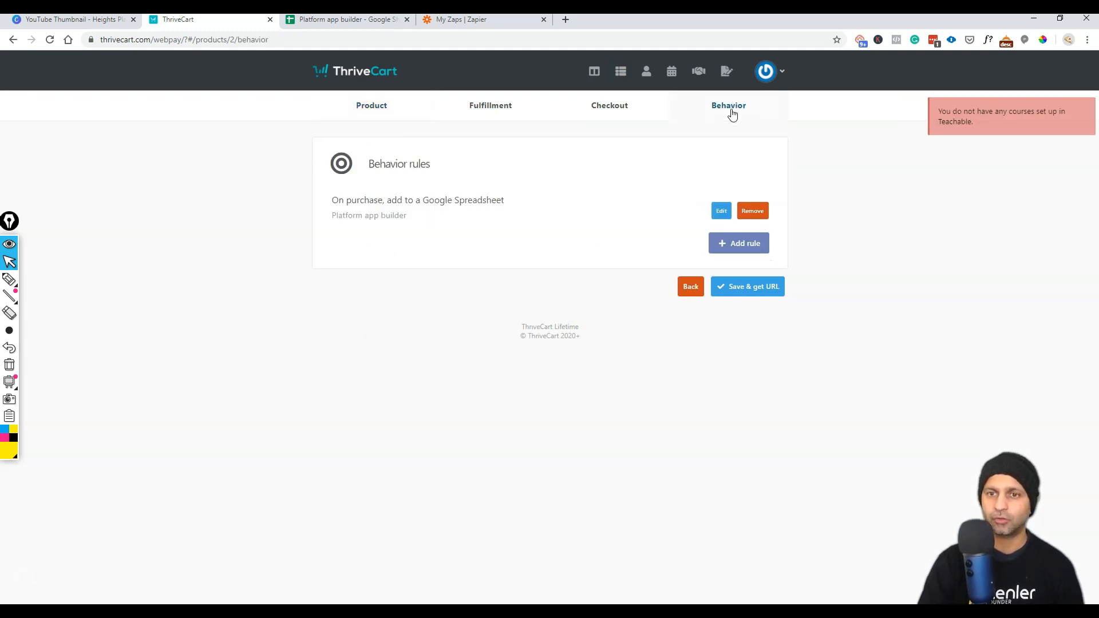
Examine the trigger and service options for a new behavior rule, closing the rule without saving.
click(742, 245)
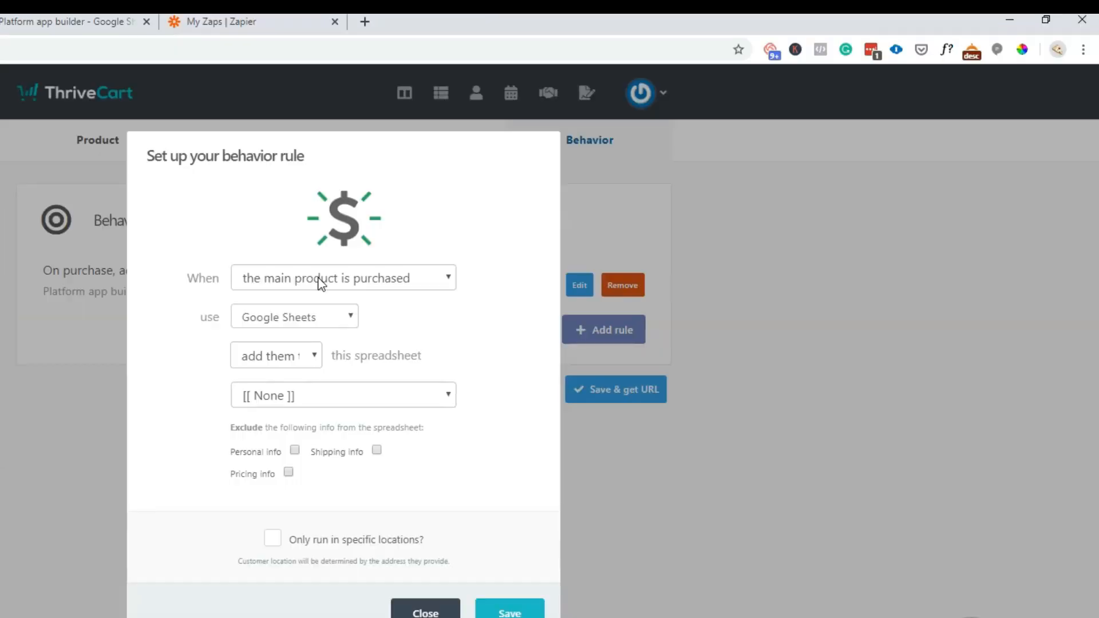
click(321, 283)
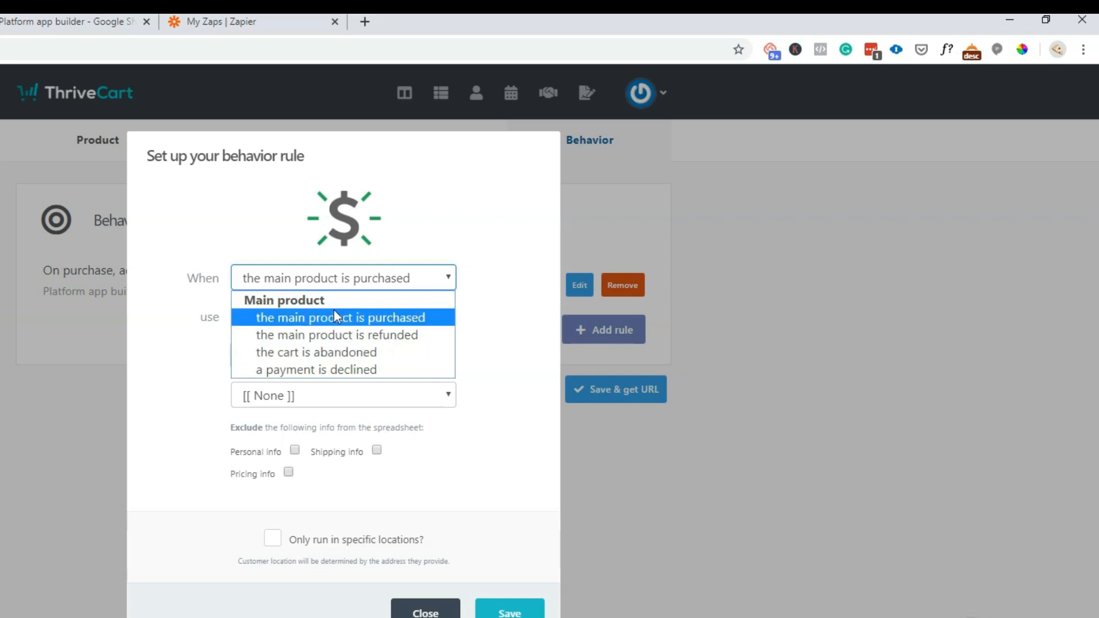
click(384, 317)
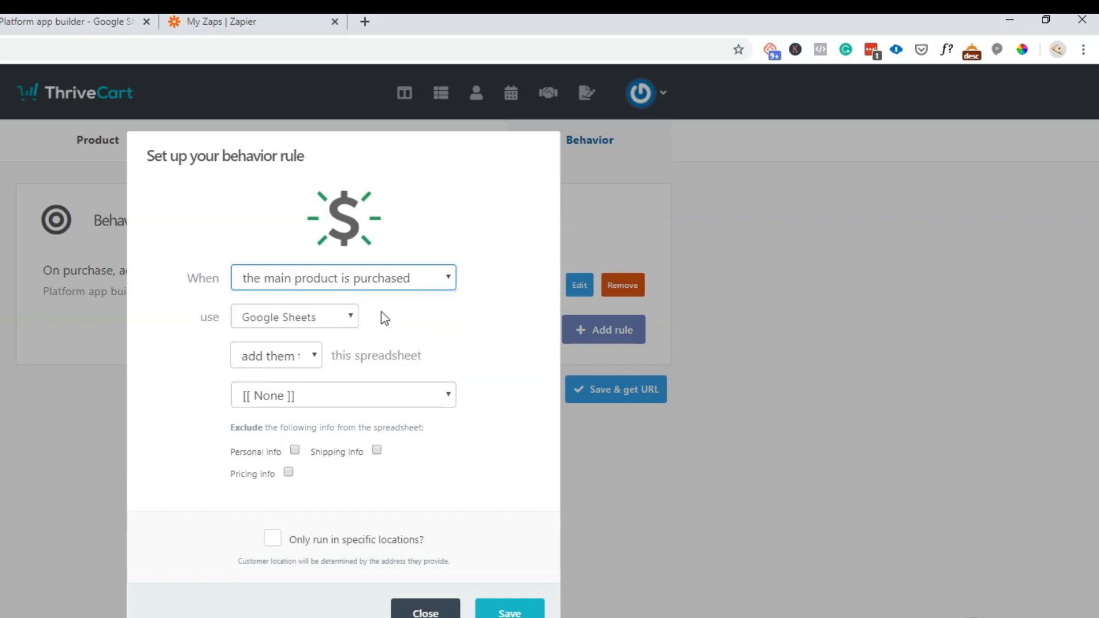
click(288, 318)
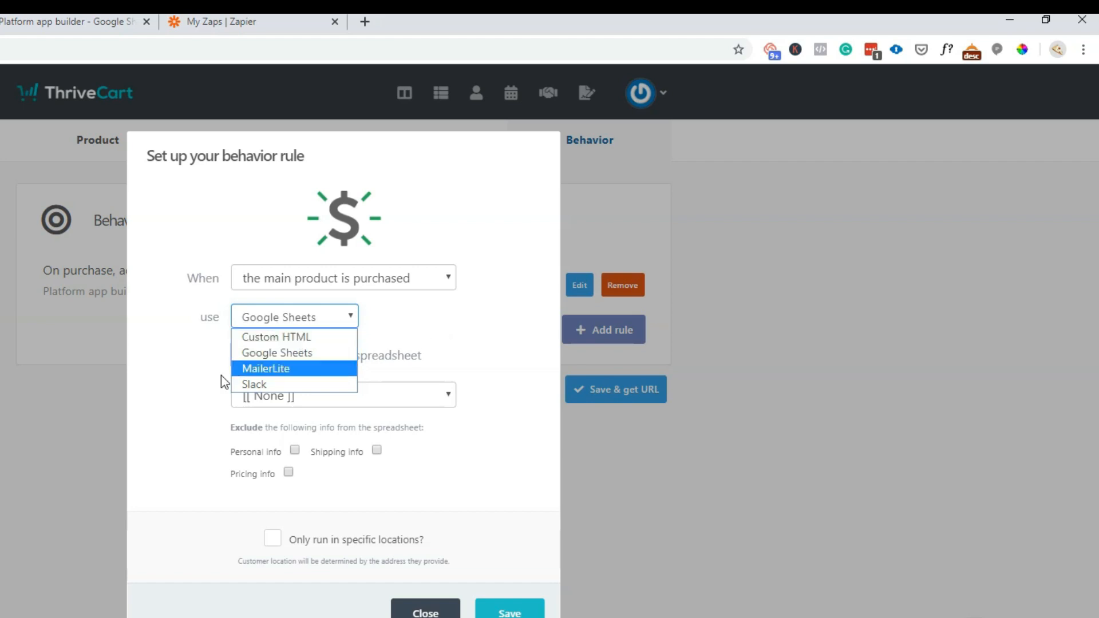
click(426, 596)
click(435, 595)
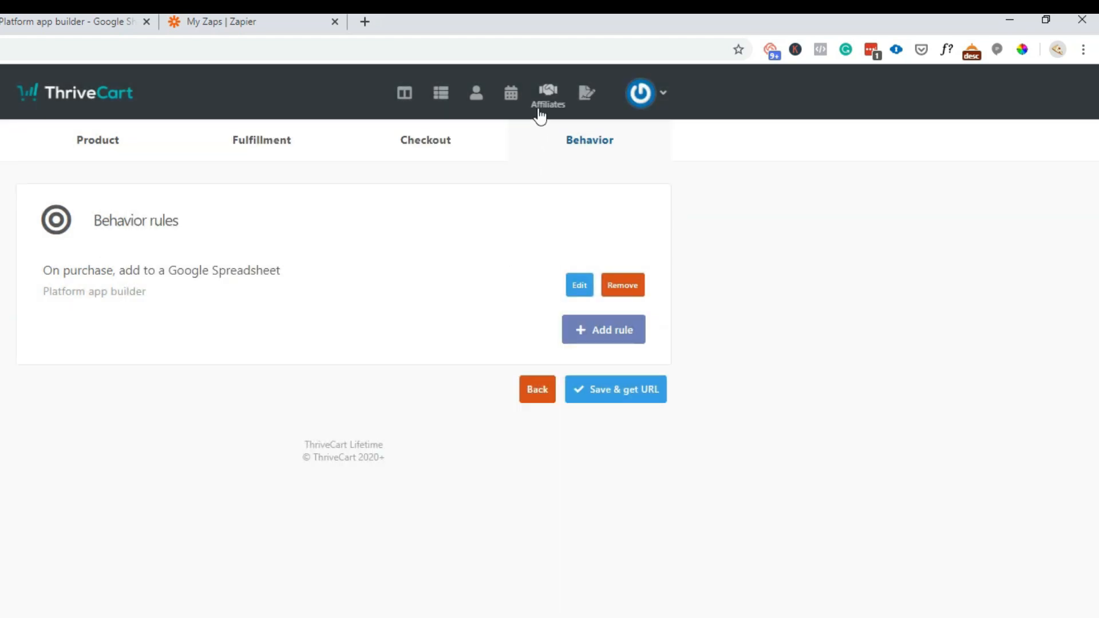
Open the account settings in a separate browser tab and look over the available integration categories.
mouse_move(655, 105)
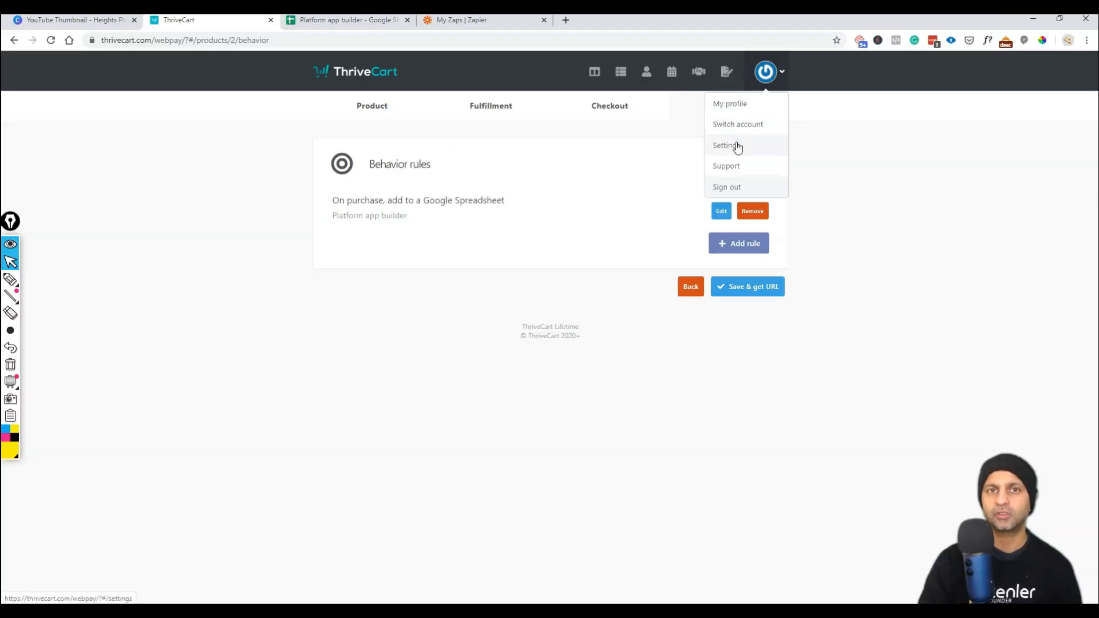
middle_click(599, 189)
click(332, 20)
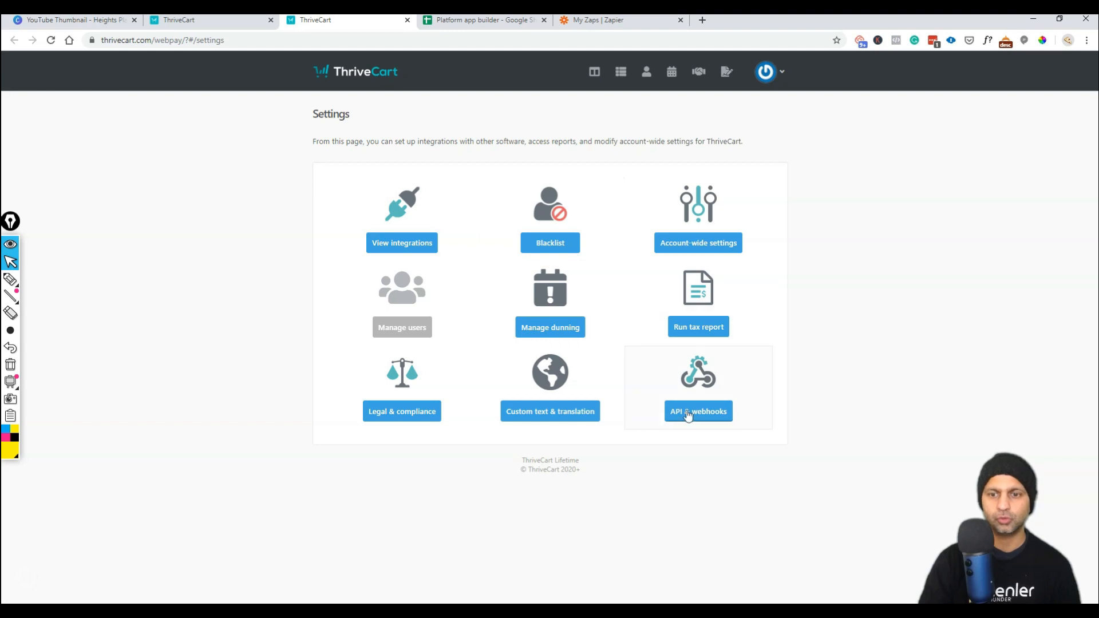
click(404, 248)
scroll(536, 310, down, 1)
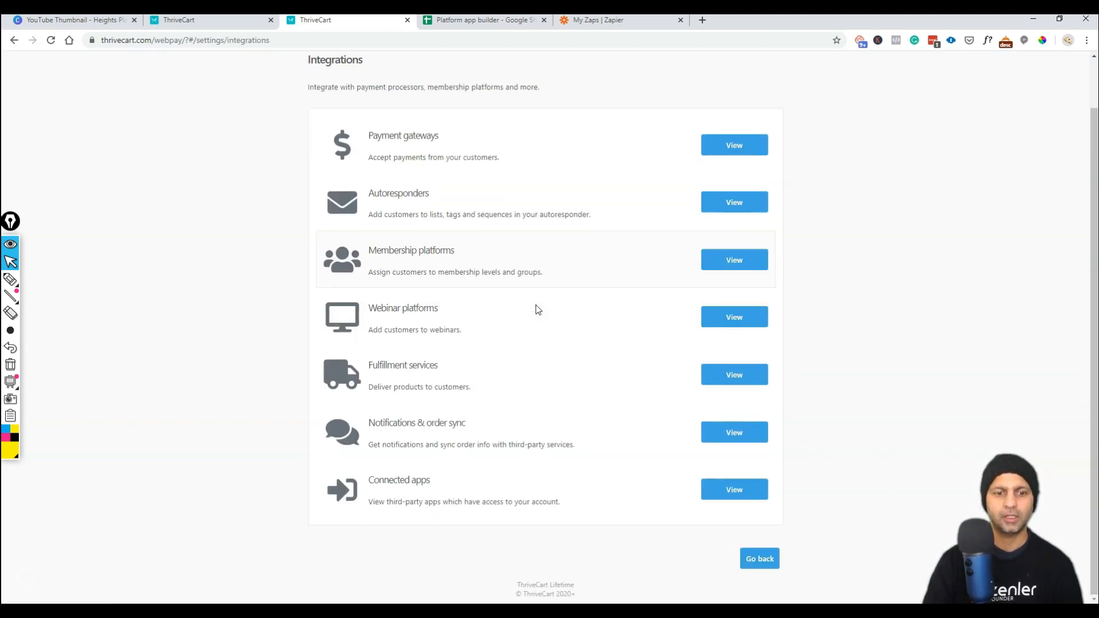
scroll(539, 313, up, 1)
scroll(538, 314, up, 1)
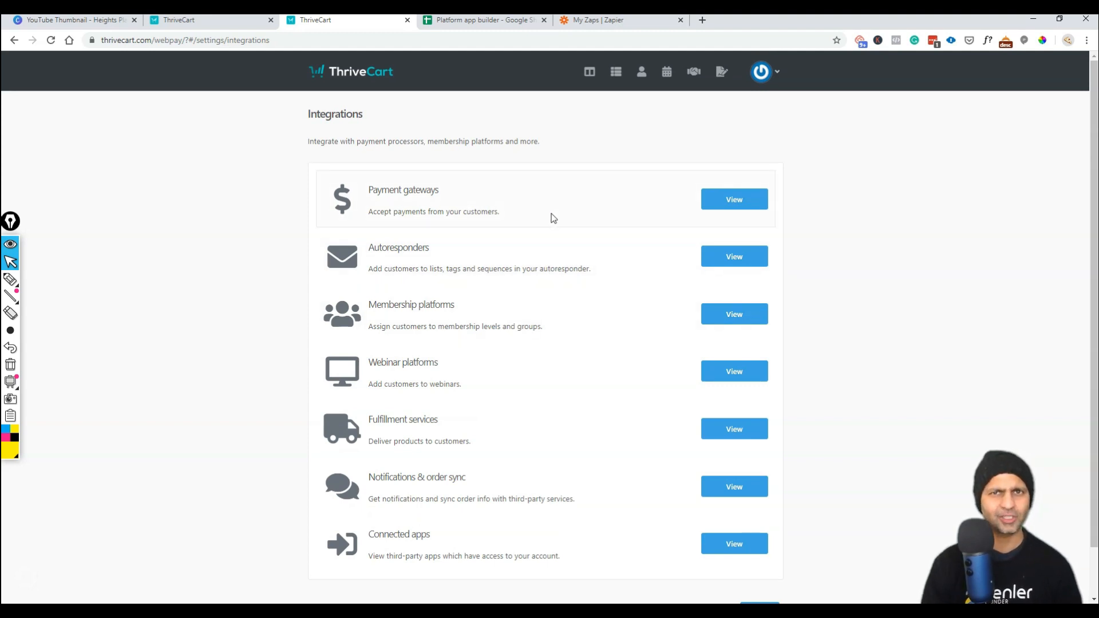
scroll(552, 215, down, 2)
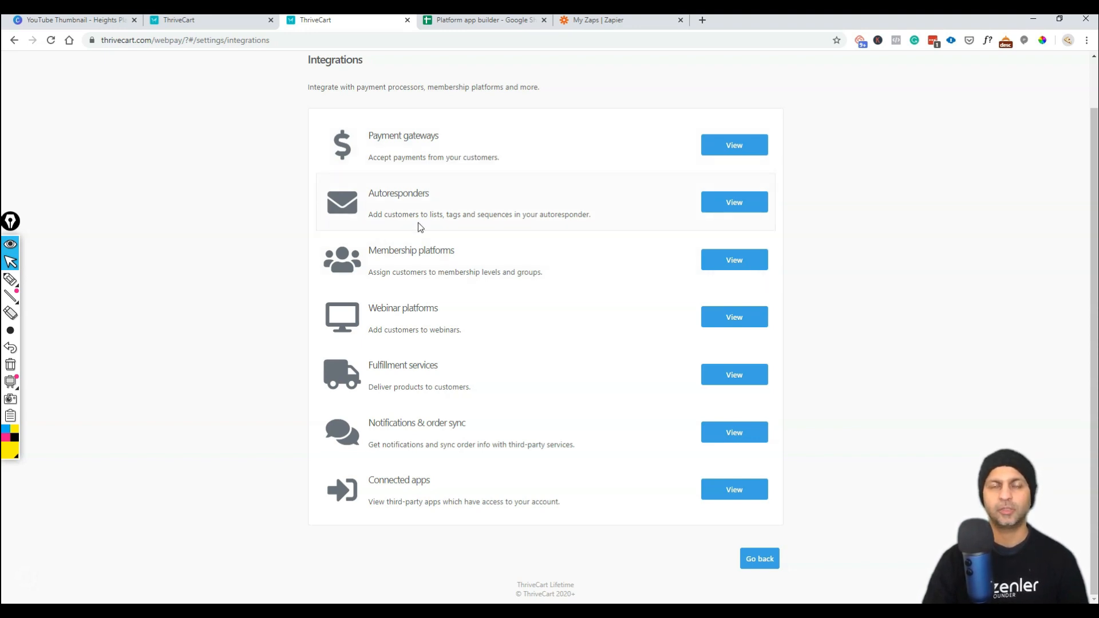
Review the autoresponder and membership platform integrations and return to the integrations overview.
click(744, 202)
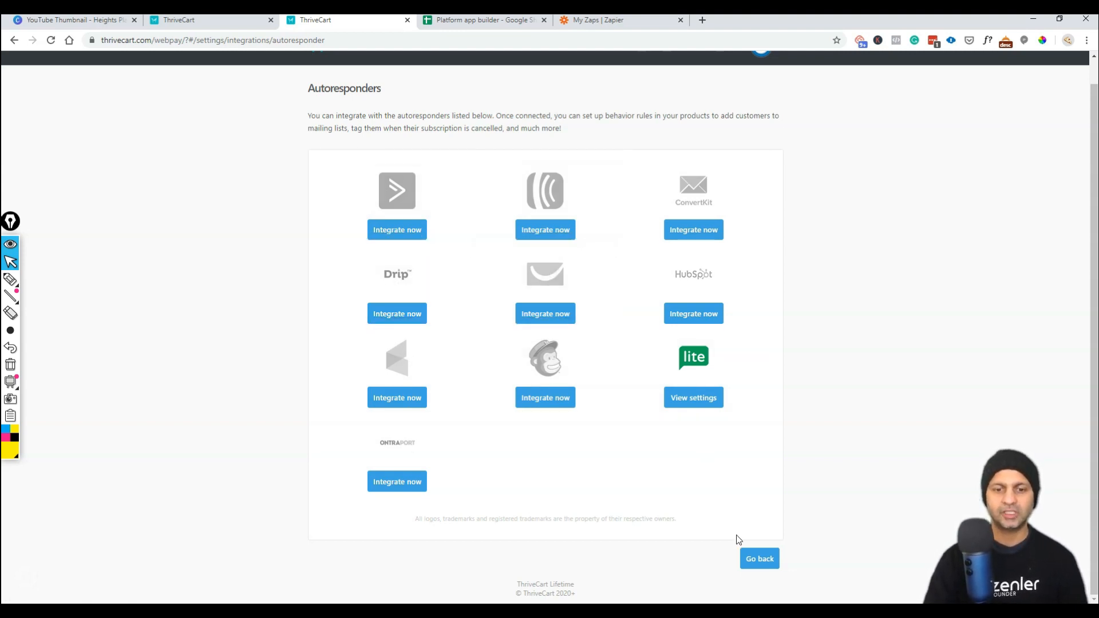
click(754, 562)
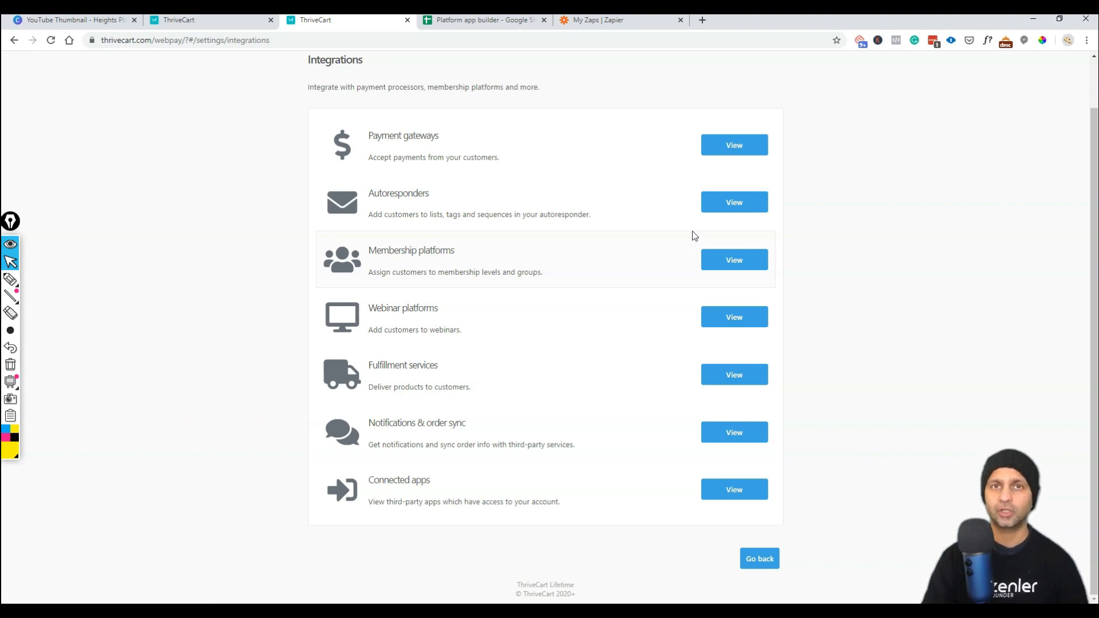
click(725, 260)
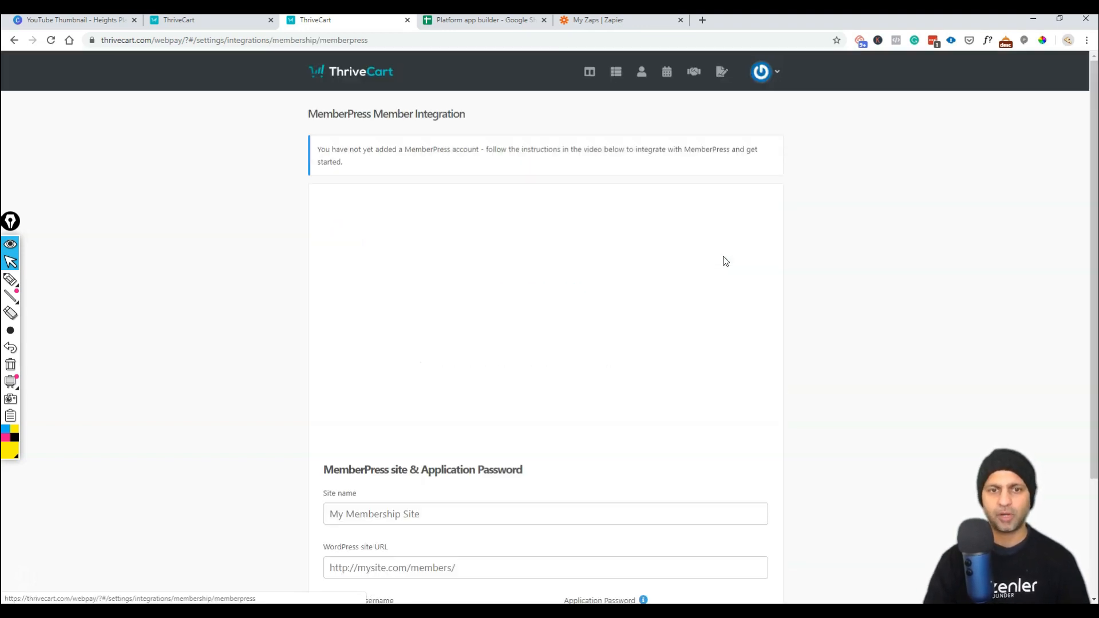
key(alt+Left)
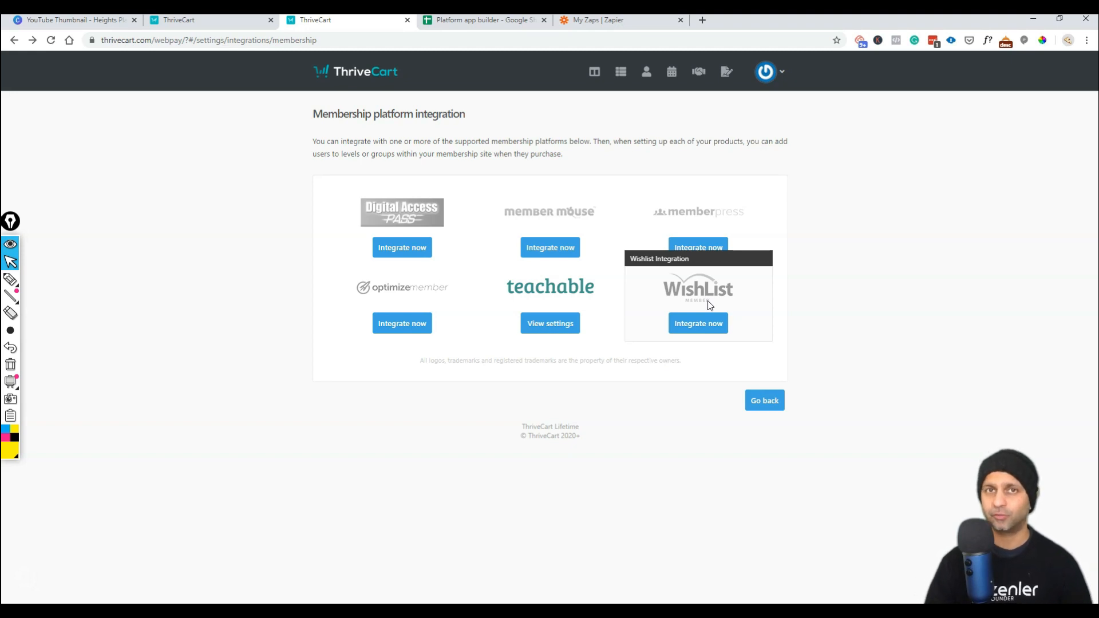
click(14, 40)
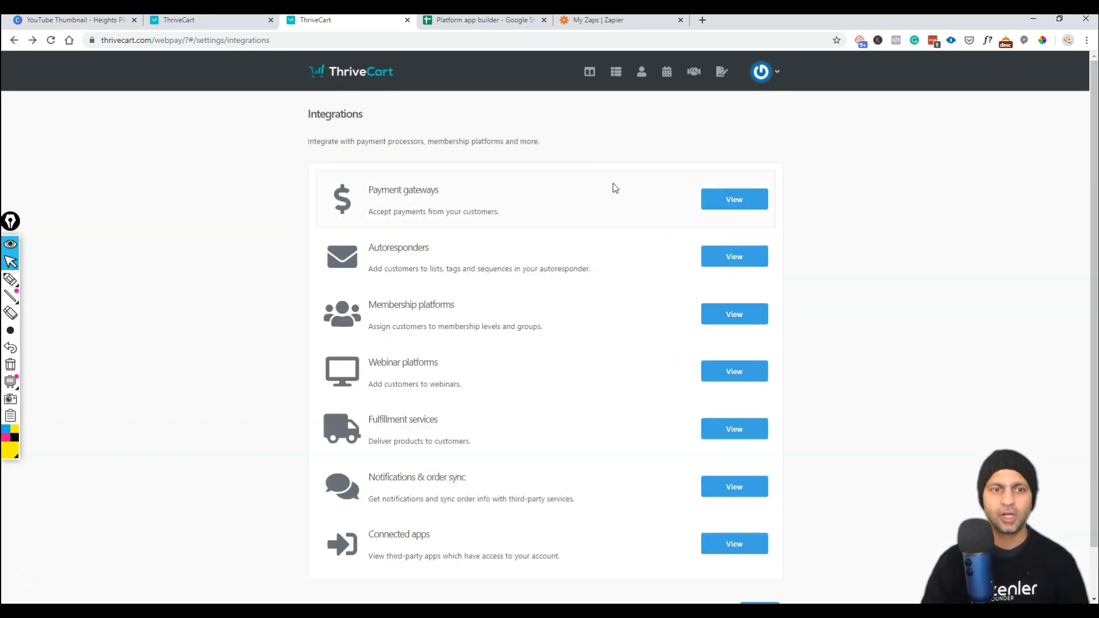
Review the webinar platform and fulfillment service integrations and return to the integrations overview.
scroll(596, 321, down, 1)
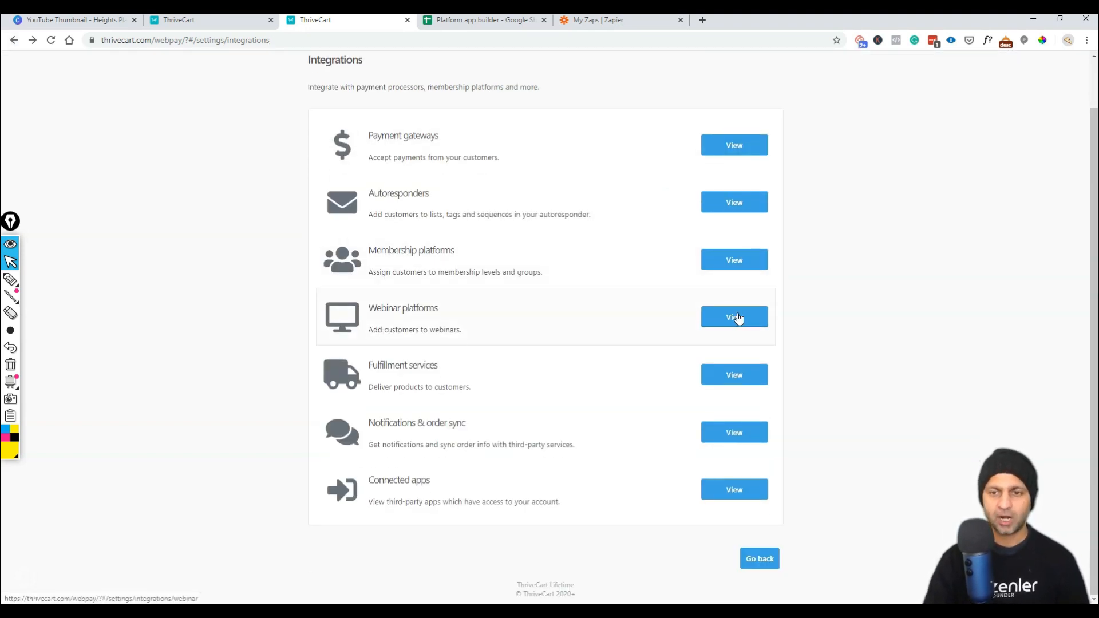
click(737, 317)
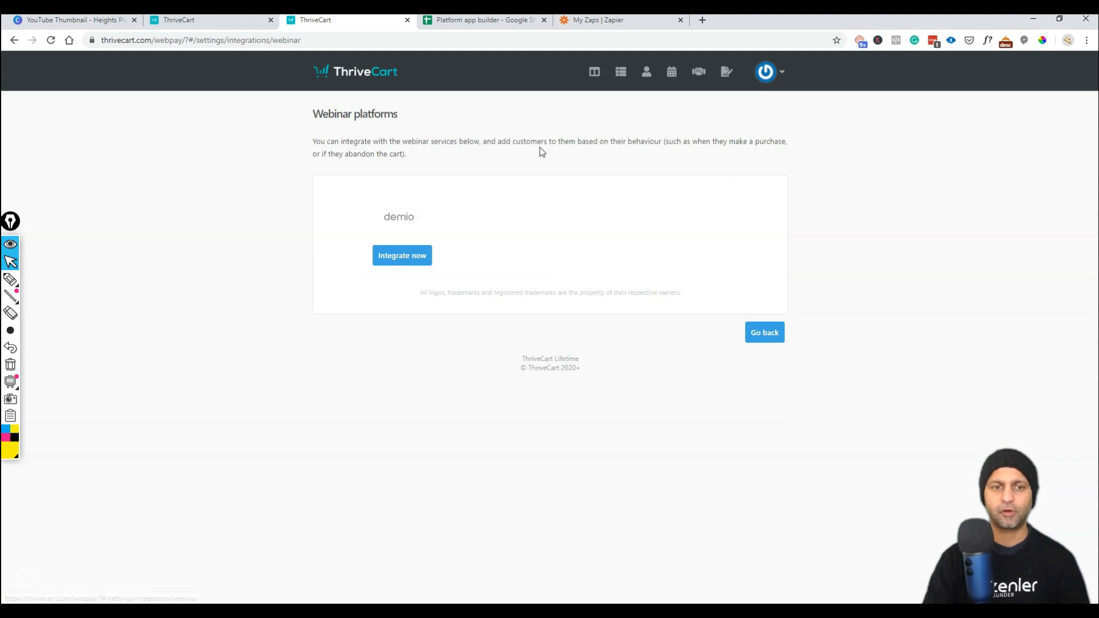
click(14, 42)
click(735, 428)
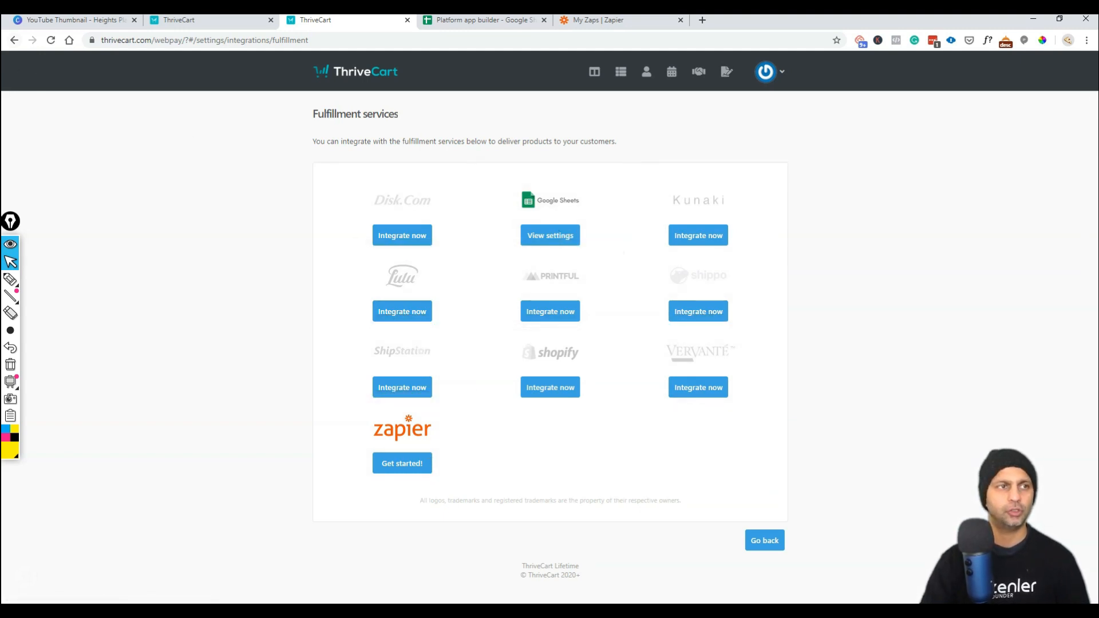
click(14, 40)
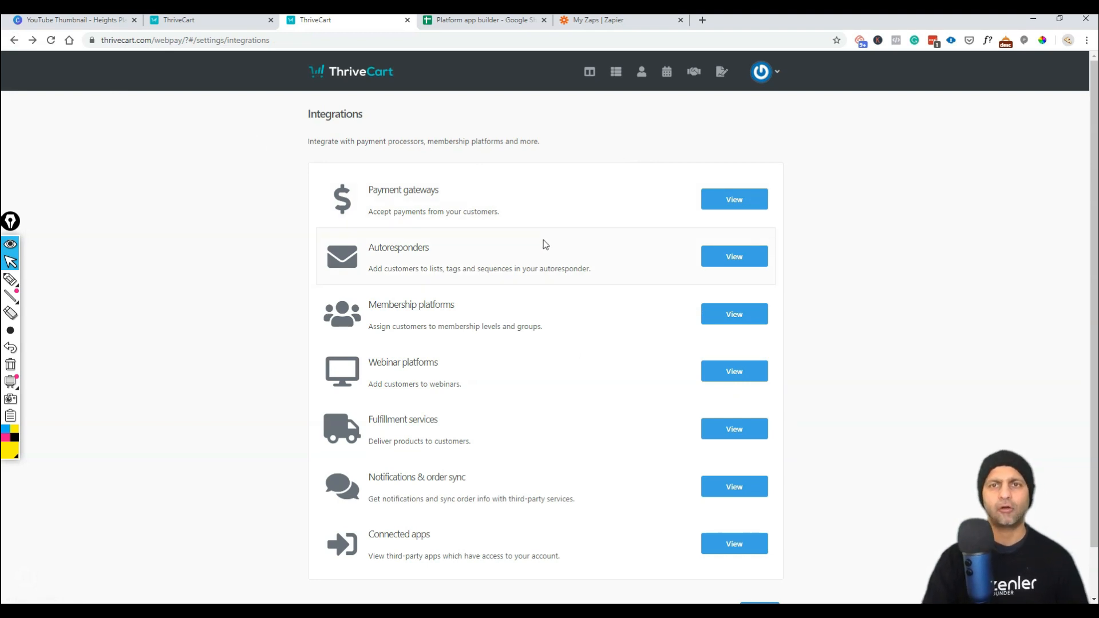
Review the services offered for notifications and order sync and return to the integrations overview.
scroll(544, 240, down, 2)
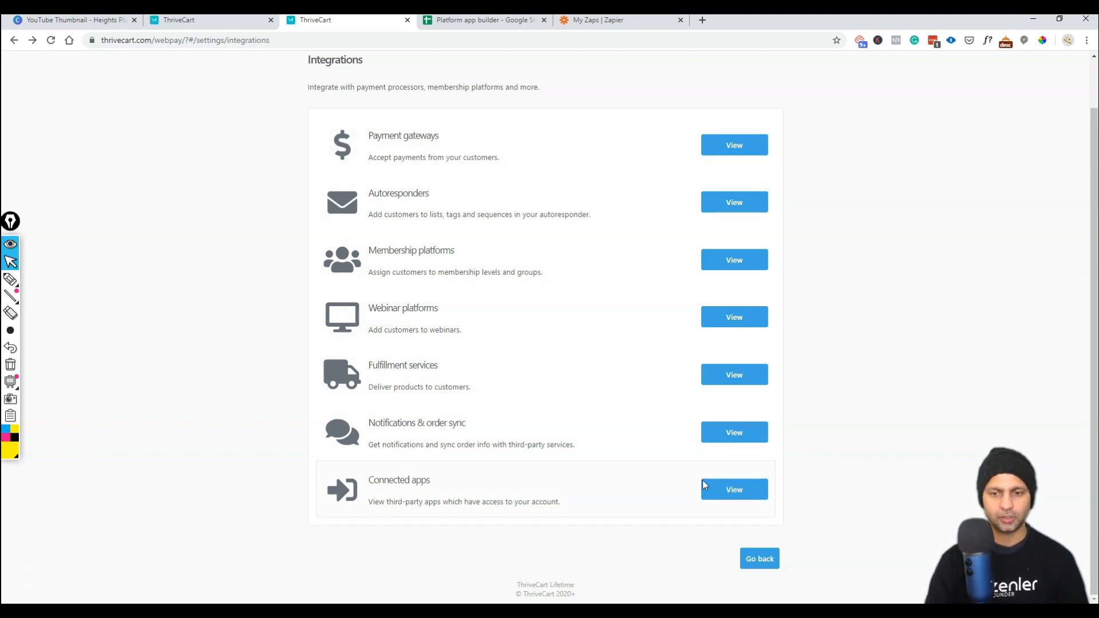
click(731, 440)
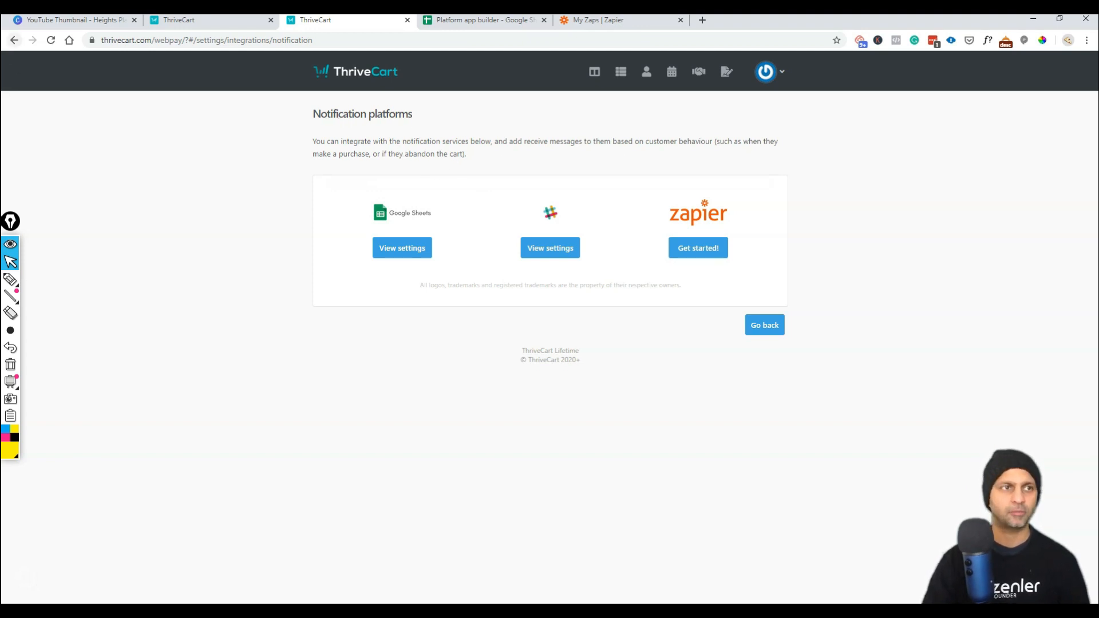
click(14, 40)
Add another behavior rule to the product that adds main-product purchasers to a new Google Sheets spreadsheet named "Youtube test".
click(206, 26)
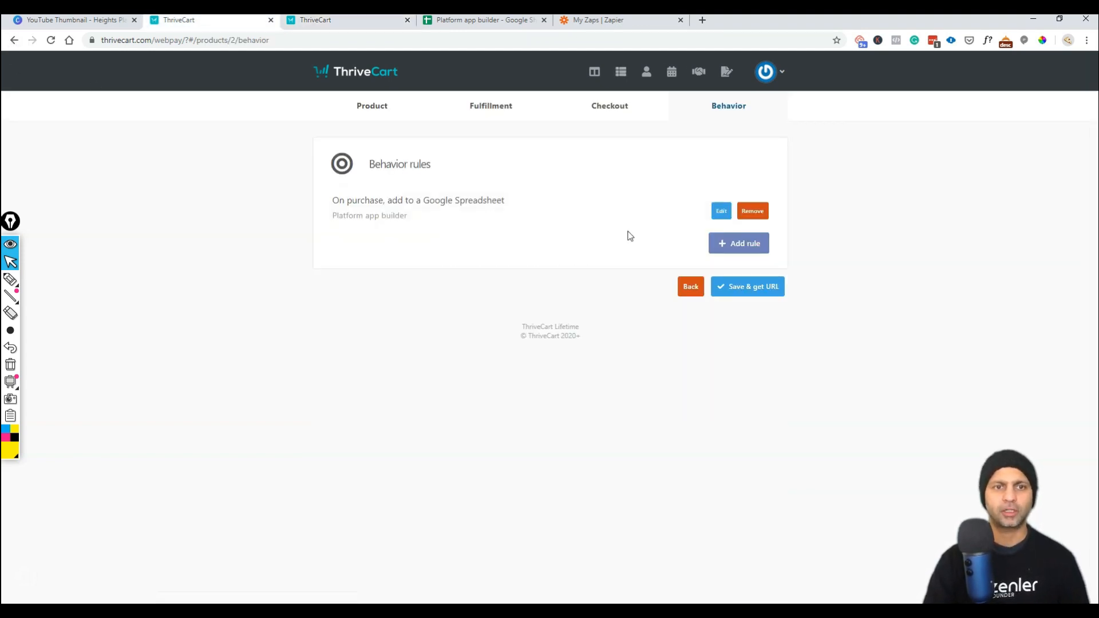
click(743, 245)
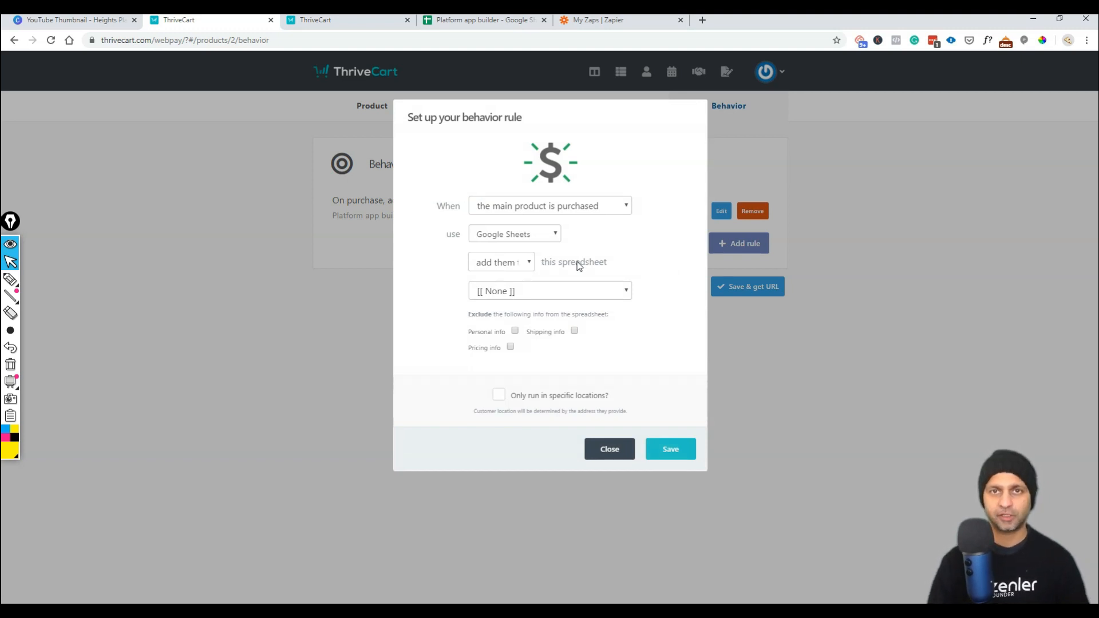
click(470, 294)
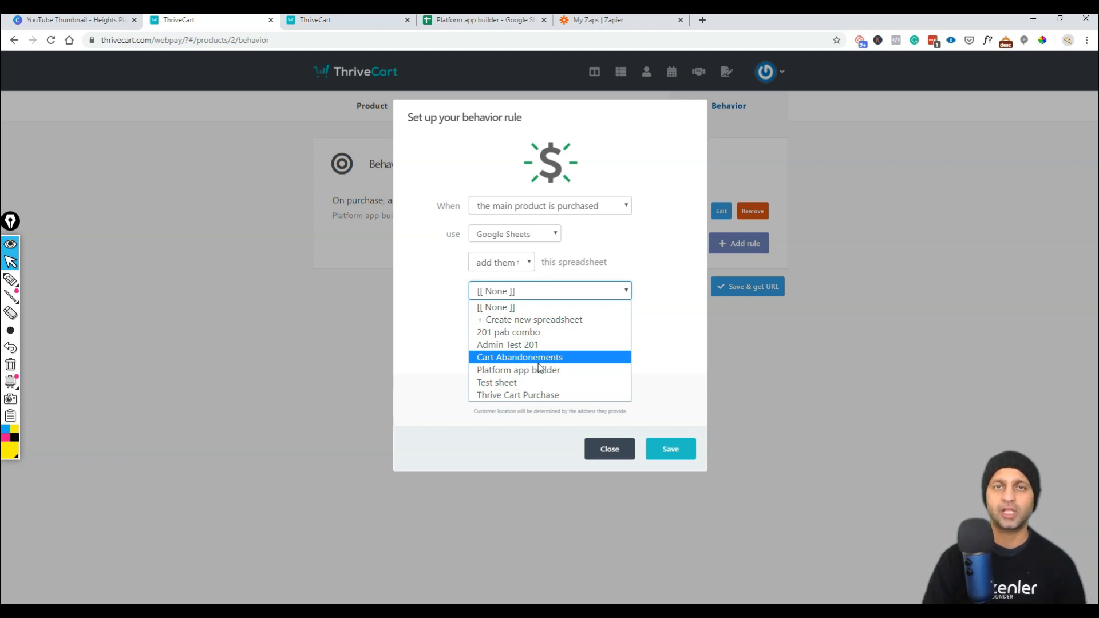
click(522, 321)
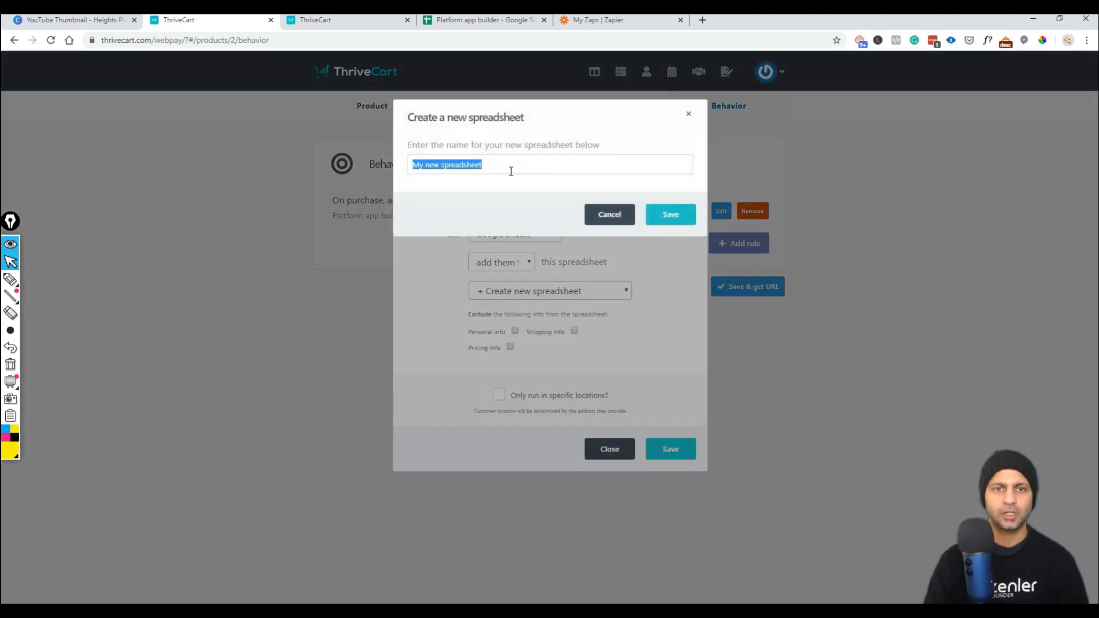
text(Youtube test)
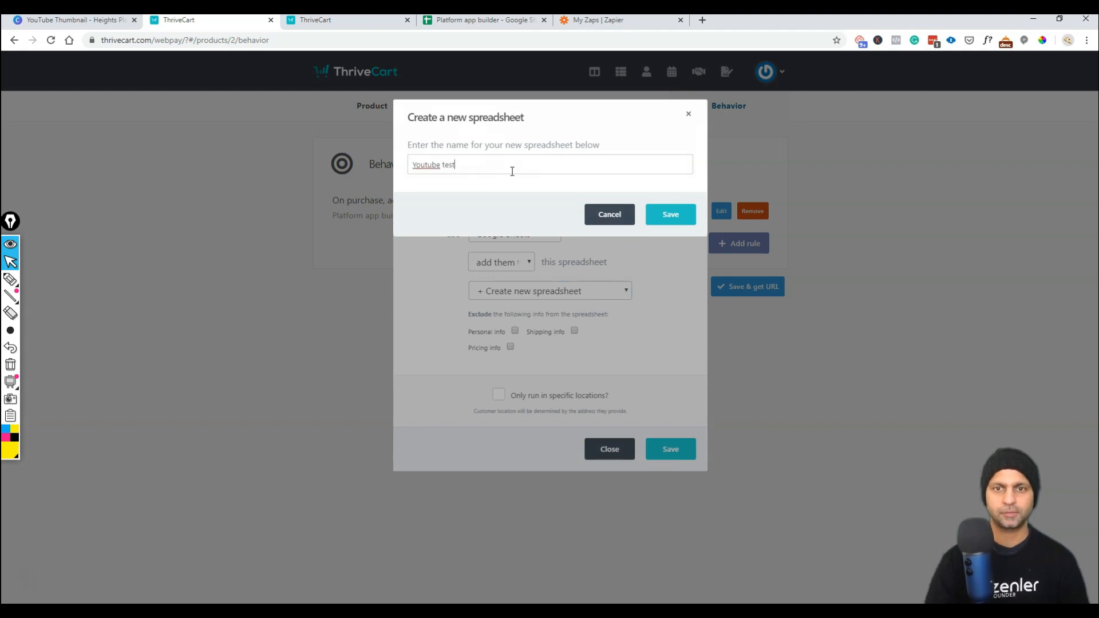
click(671, 214)
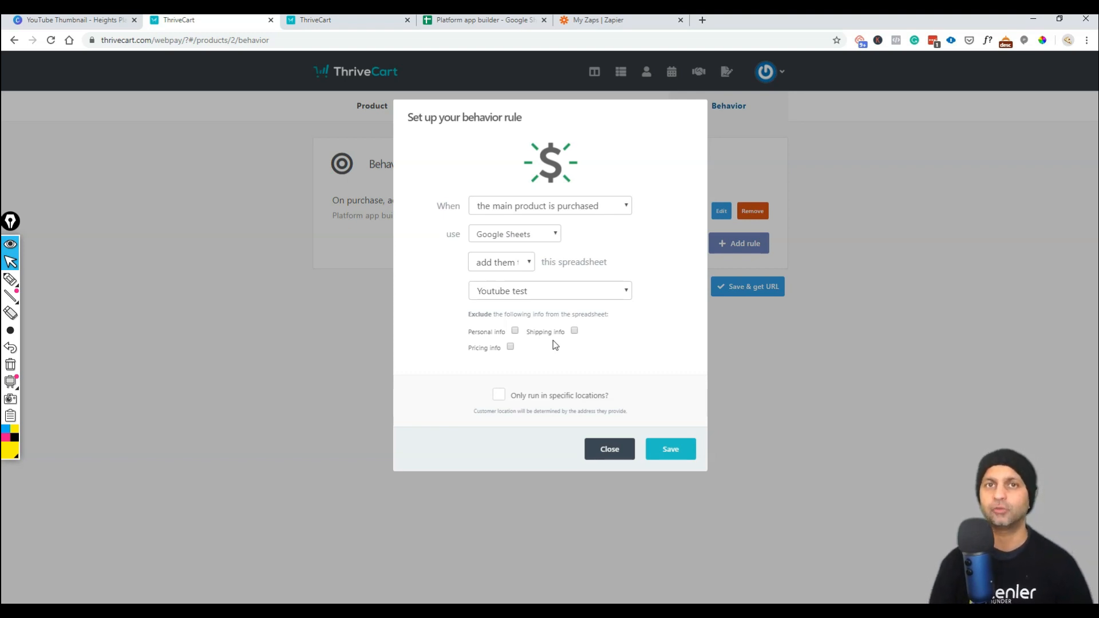
Check the rule's location restriction choices, turn the restriction back off, and save the rule.
click(500, 395)
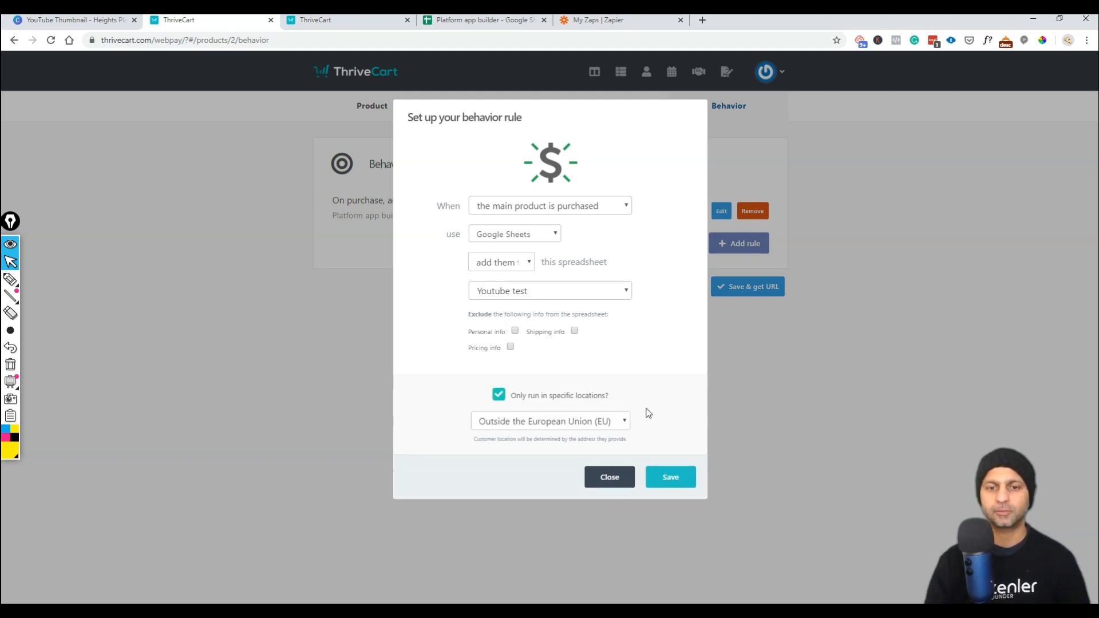
click(623, 422)
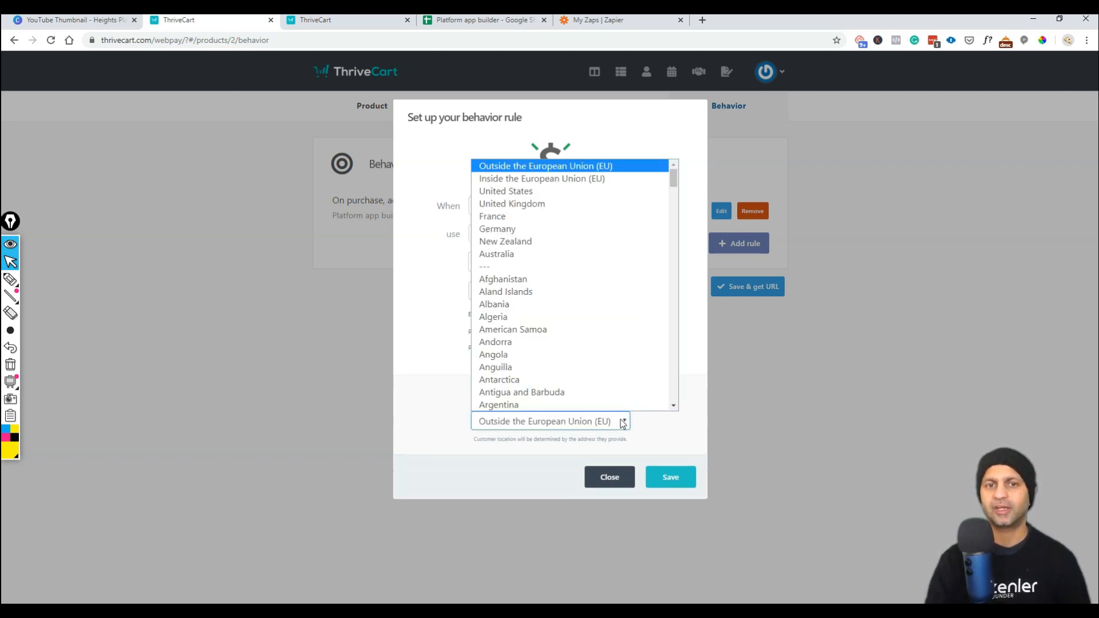
click(568, 425)
click(497, 396)
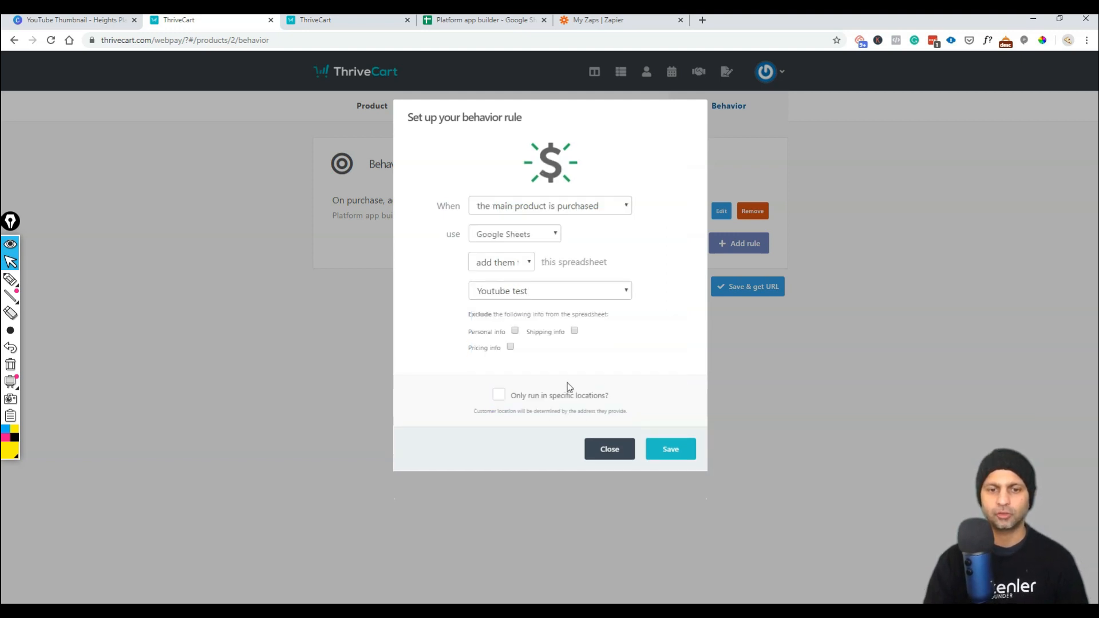
click(669, 451)
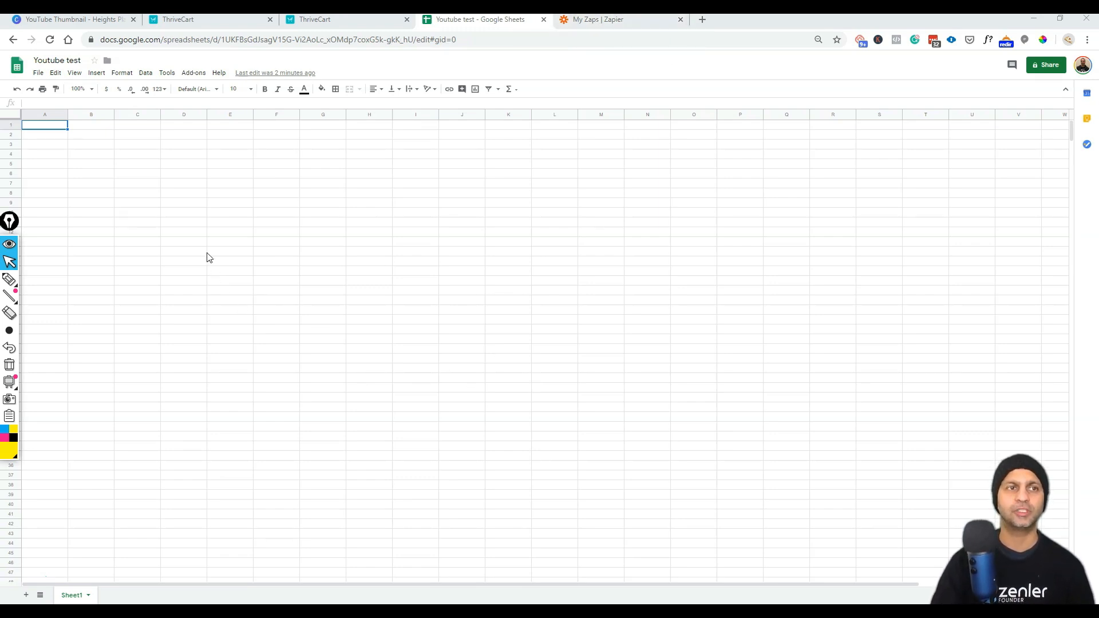
Set the Platform App Builder product's status to Test mode in its options and save the product.
click(198, 21)
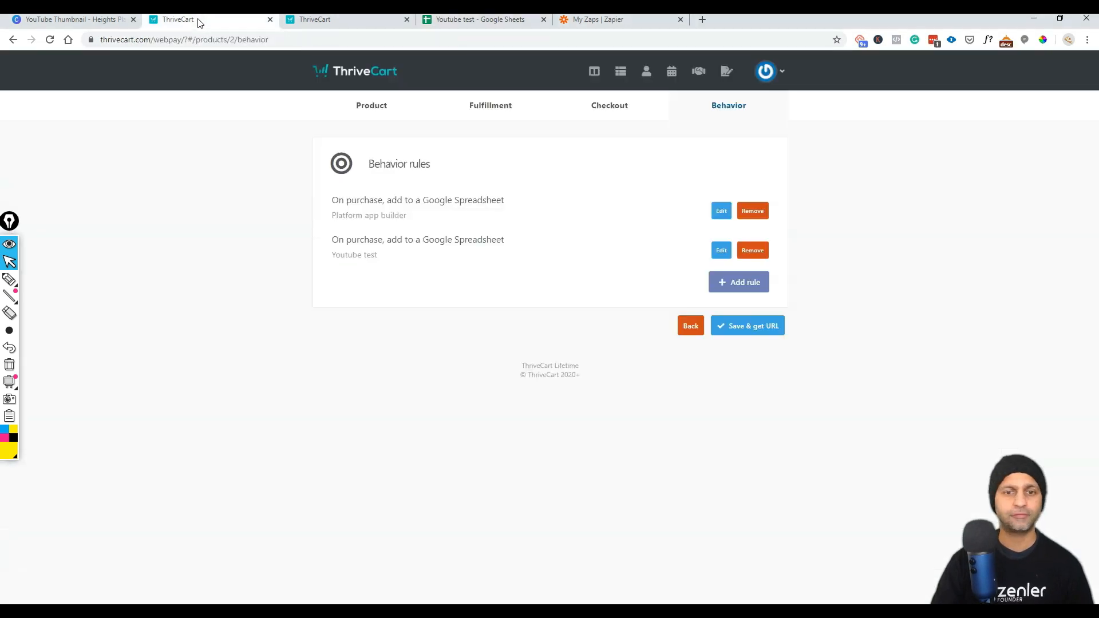
click(372, 112)
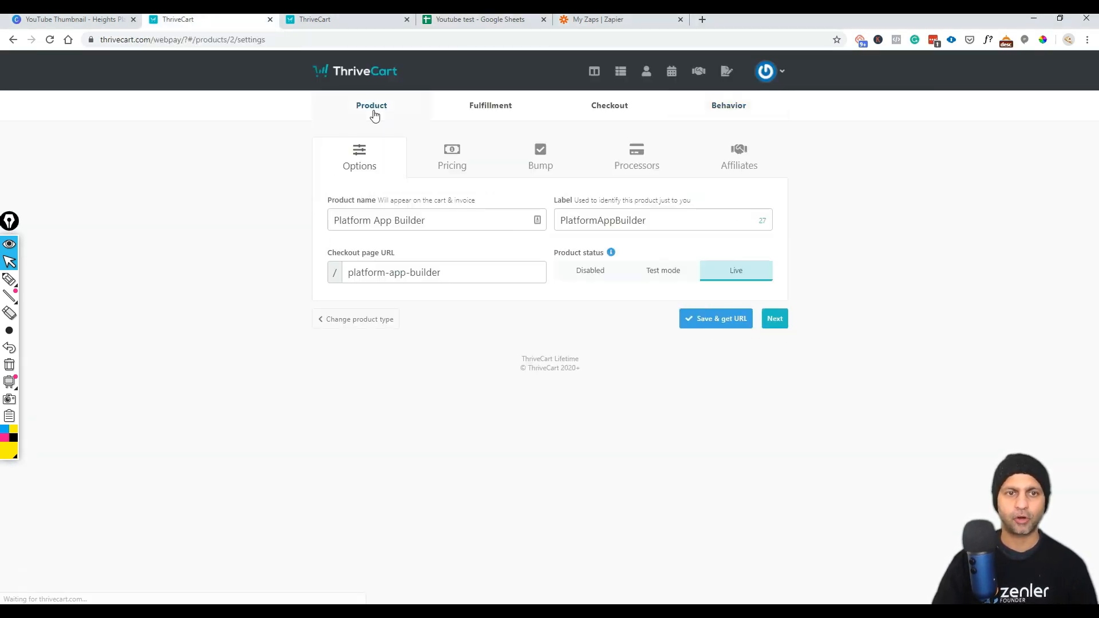
click(449, 156)
click(390, 159)
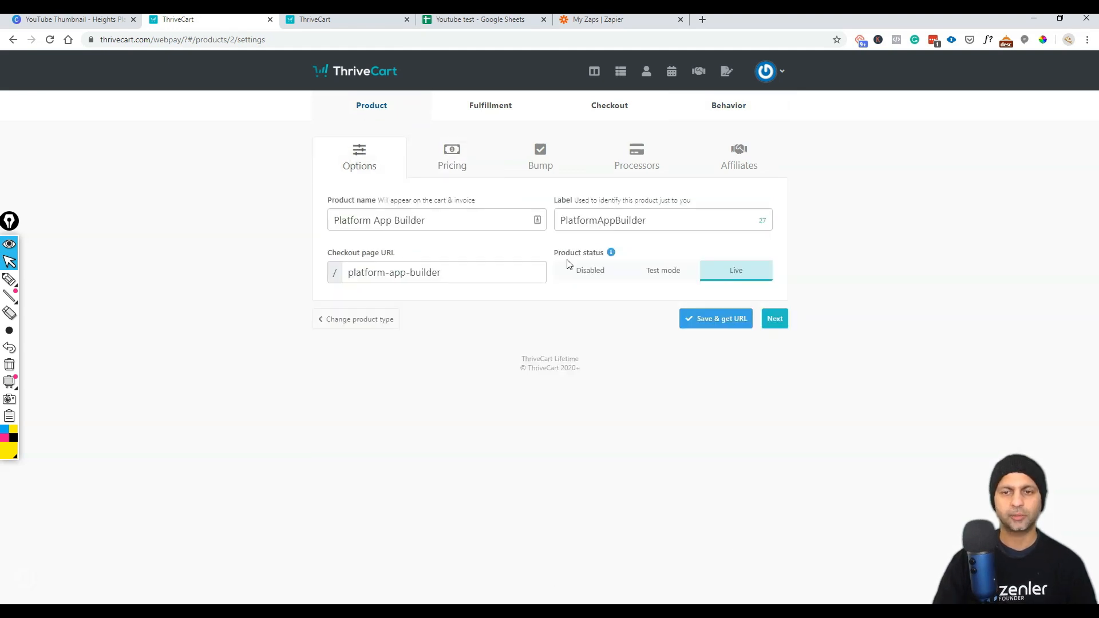
click(664, 276)
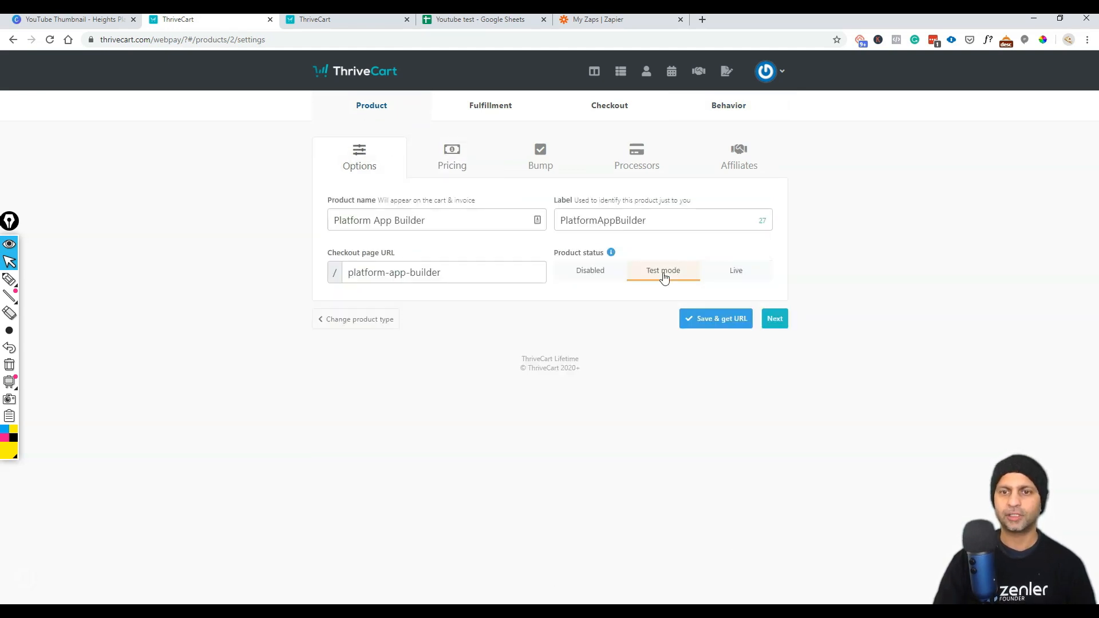
click(730, 325)
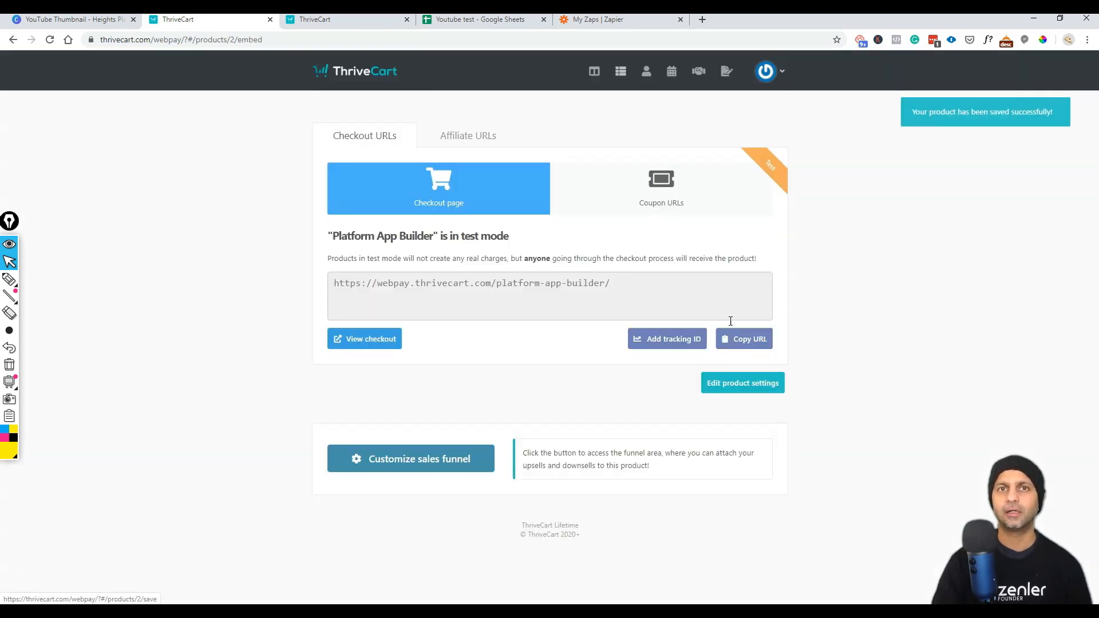
Copy the product's checkout URL and open it in a new incognito window.
click(750, 344)
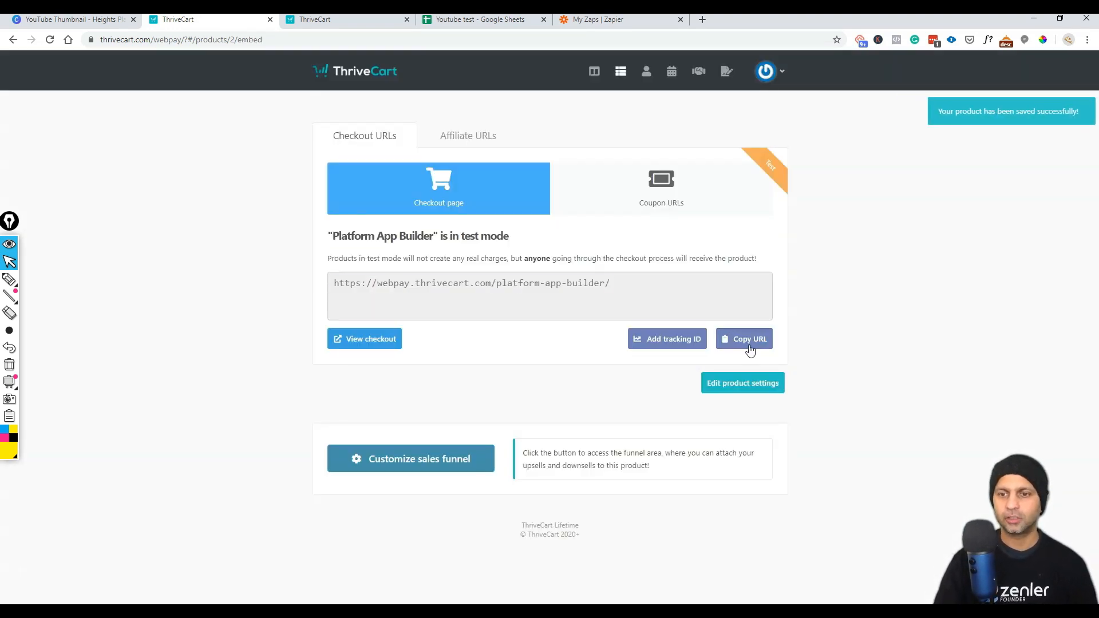
click(1090, 40)
click(999, 123)
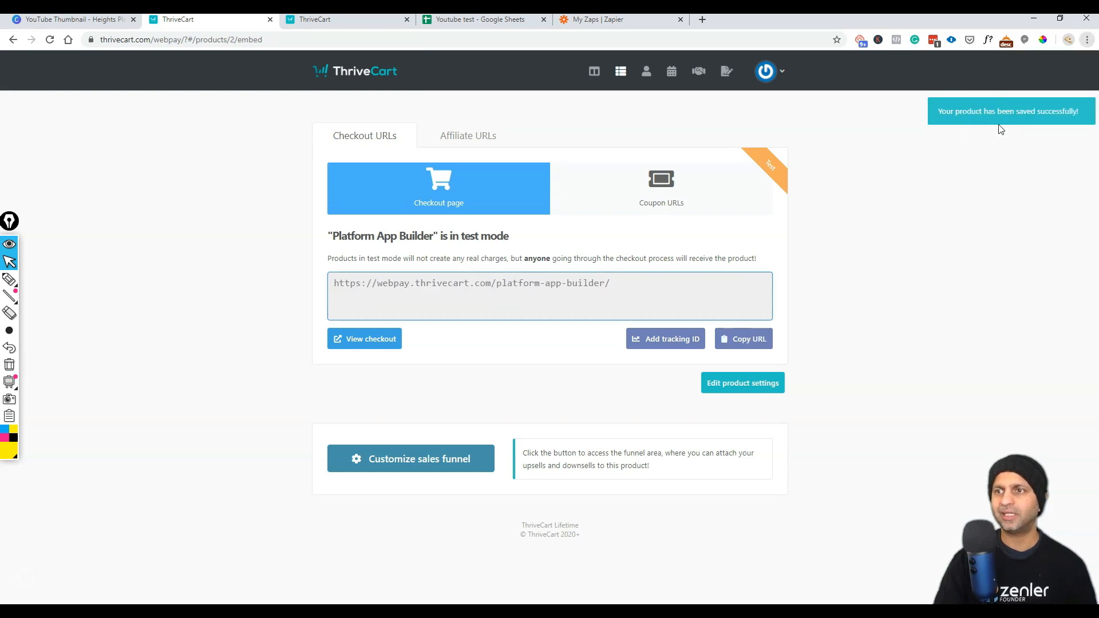
key(ctrl+v)
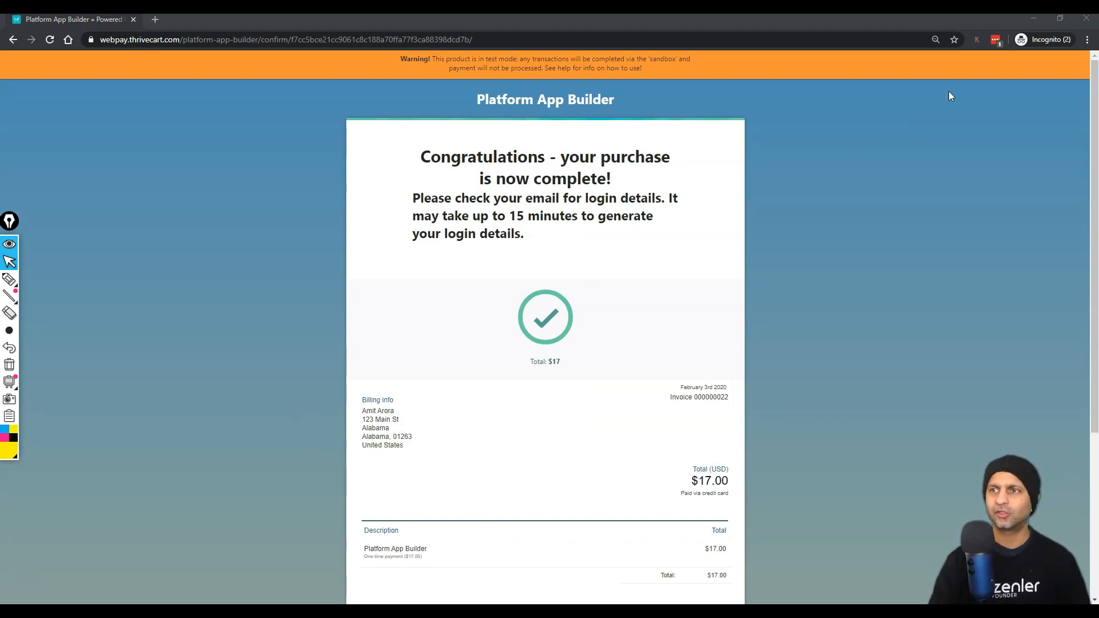
Return to the Youtube test spreadsheet and examine the purchase row, including the customer, item amount and address columns.
click(1034, 19)
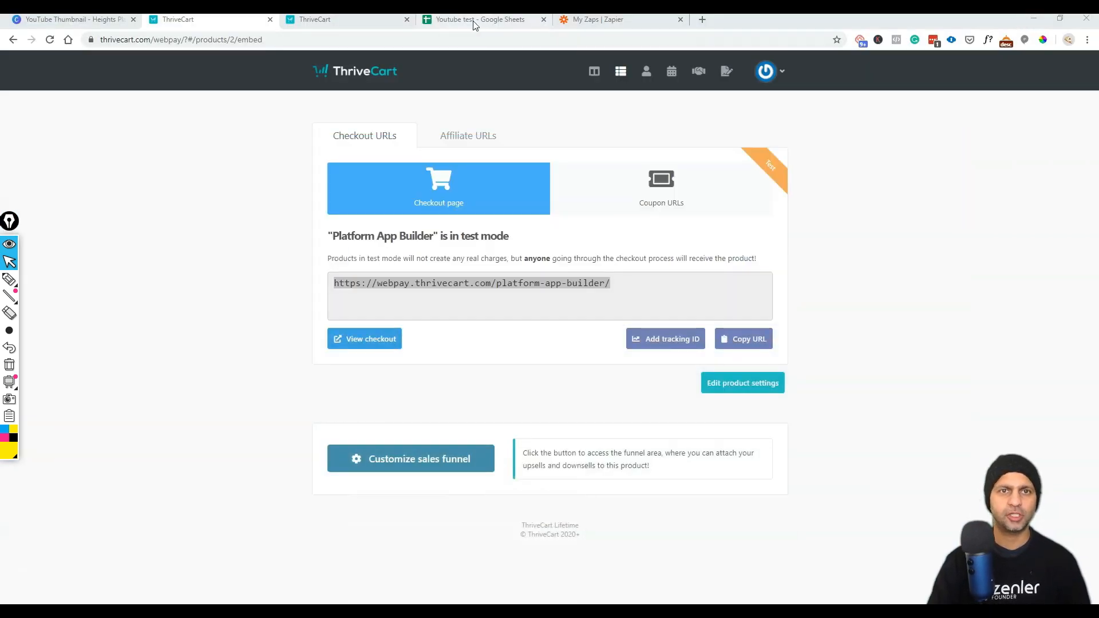
click(475, 22)
click(39, 138)
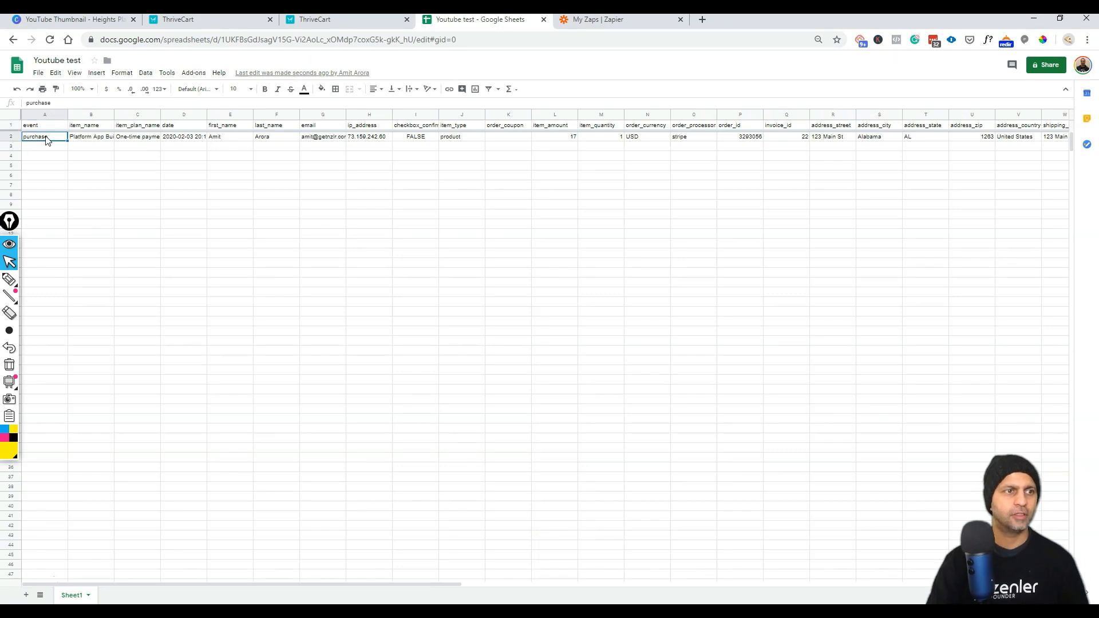
drag(40, 140, 368, 147)
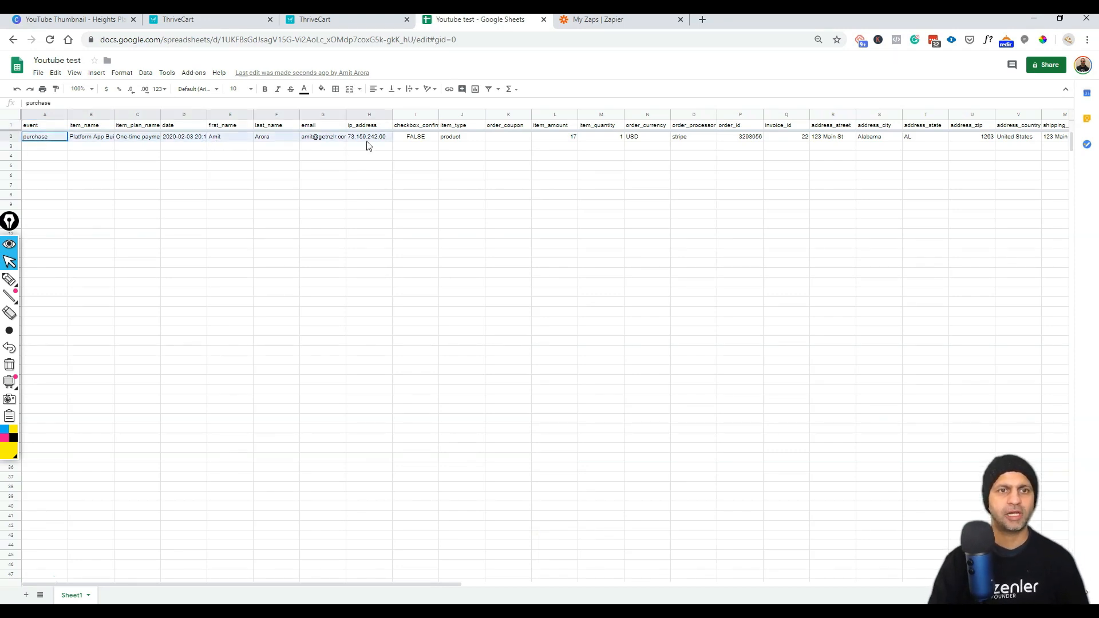
drag(561, 215, 700, 205)
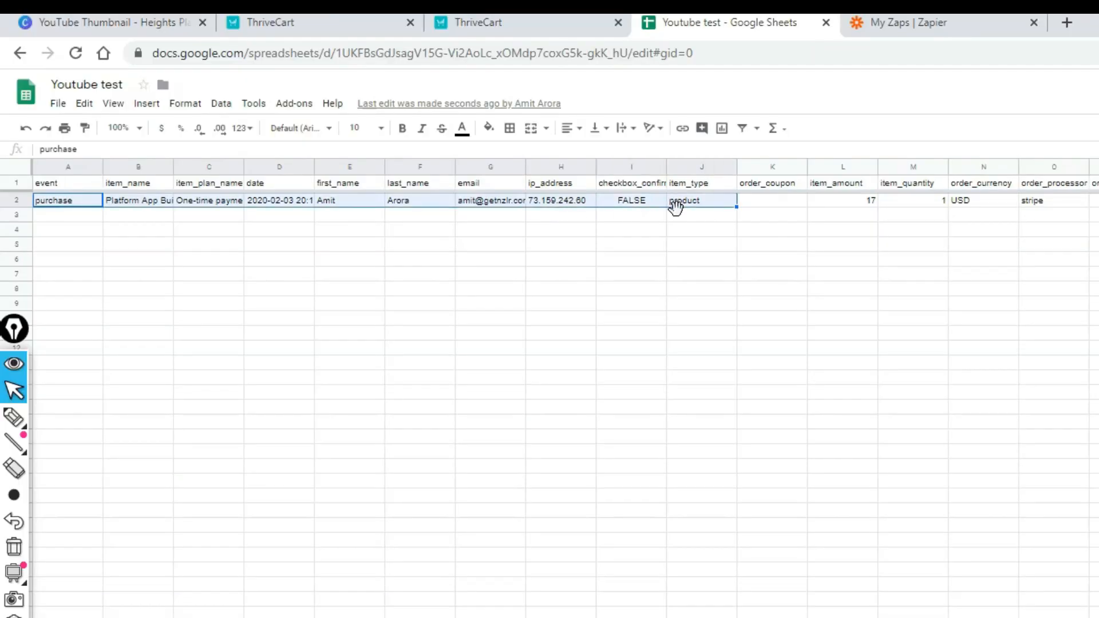
click(841, 206)
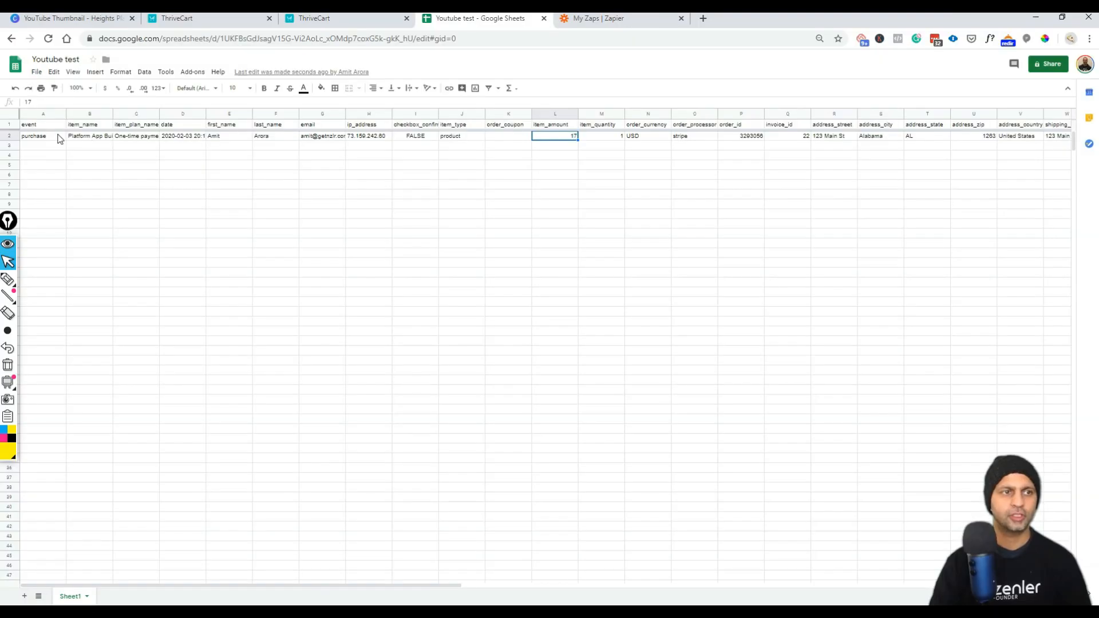
drag(81, 202, 1096, 213)
drag(729, 149, 903, 135)
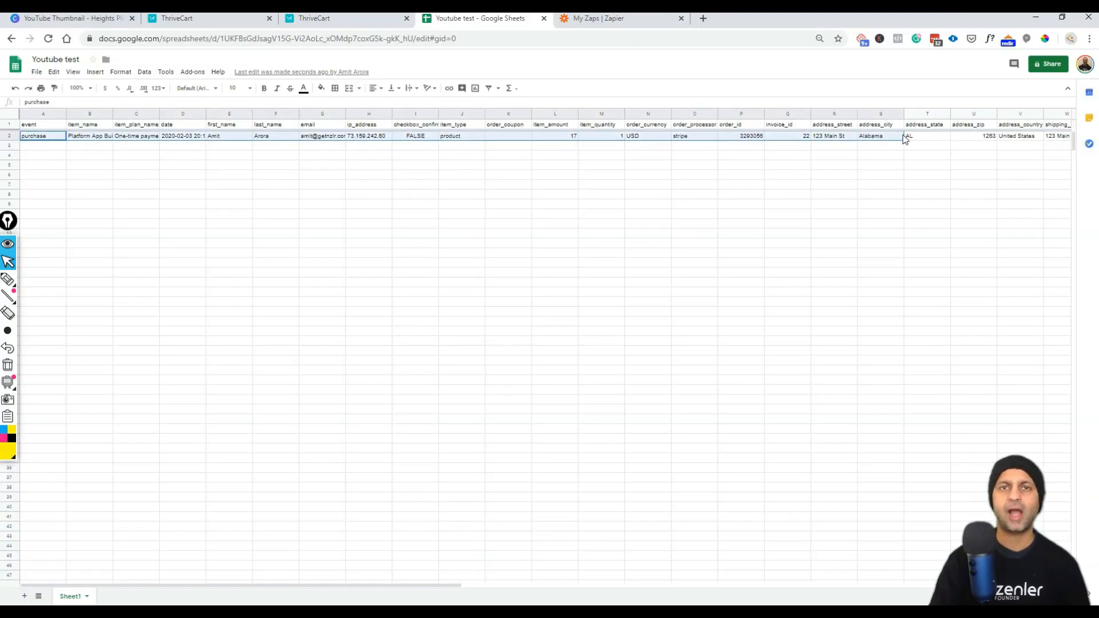
Edit the Platform App Builder product in ThriveCart, set its status to Live, and save it.
click(207, 19)
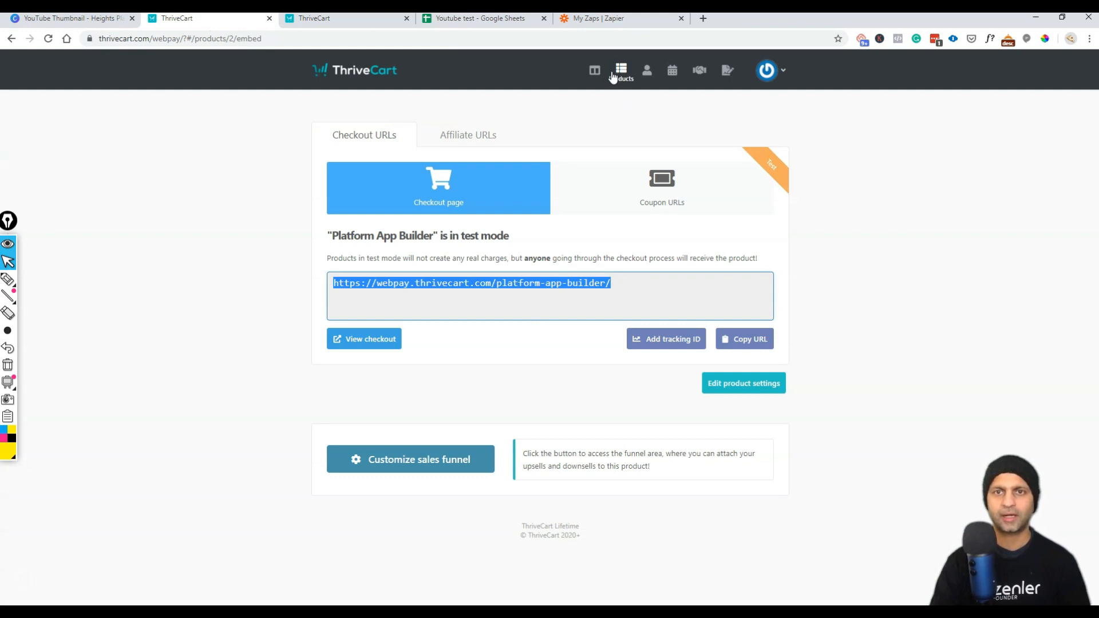
click(751, 395)
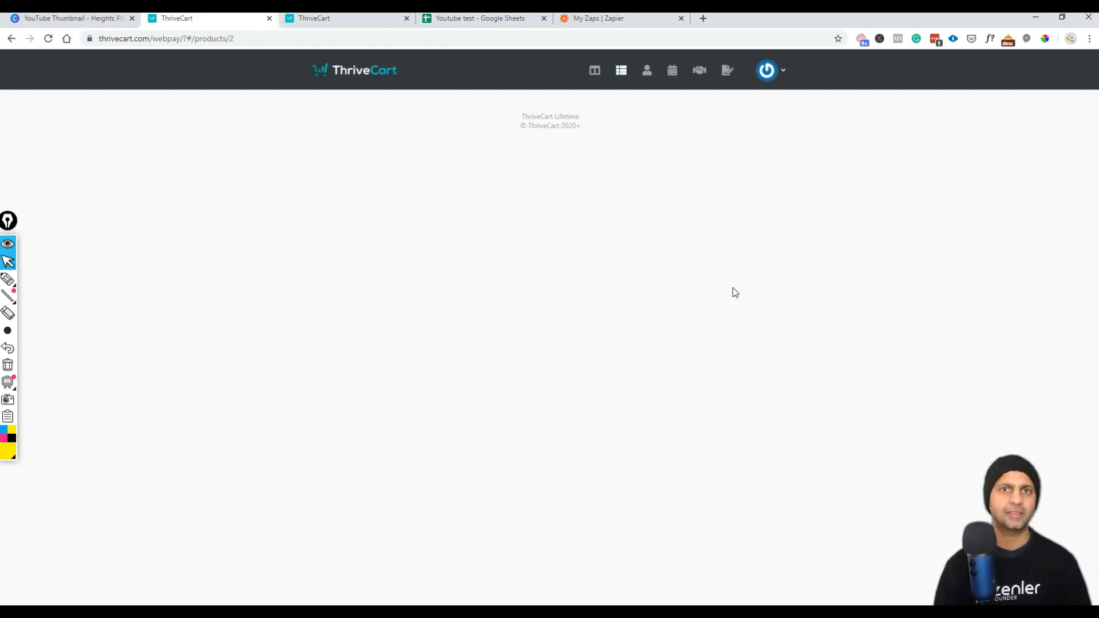
click(740, 278)
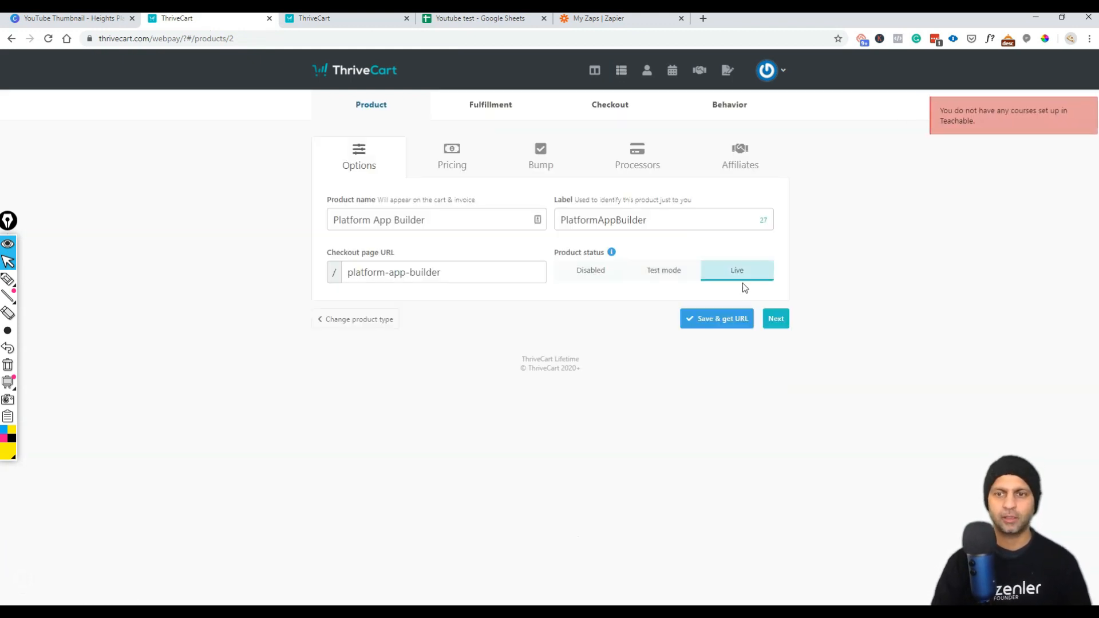
click(717, 322)
Switch to Zapier and create a zap with Google Sheets as the trigger app and New Spreadsheet Row as the event.
click(601, 22)
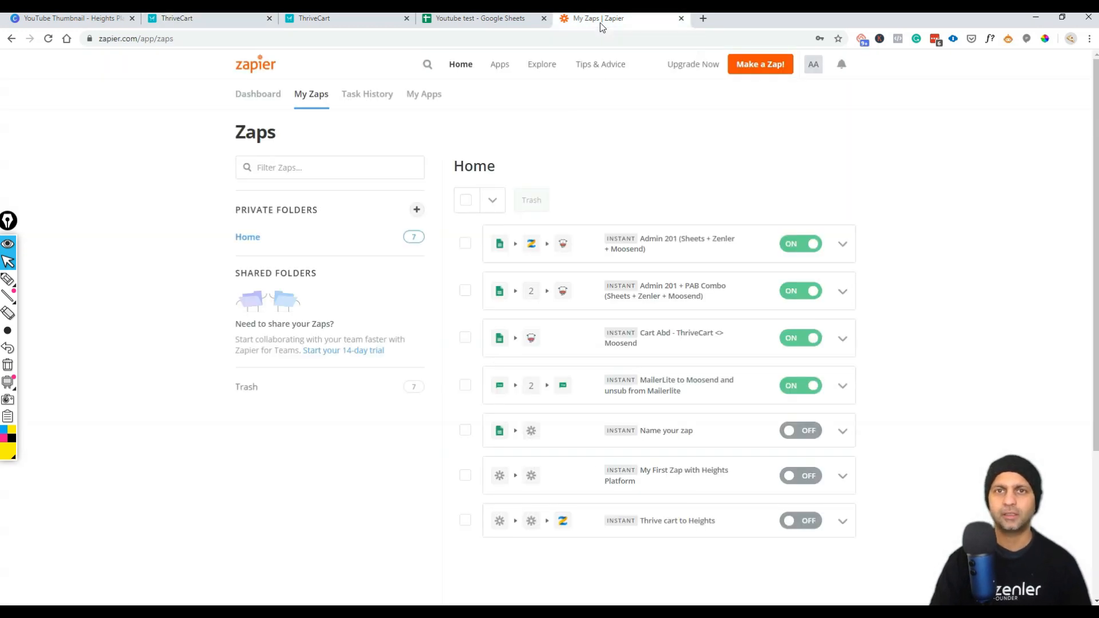
click(751, 71)
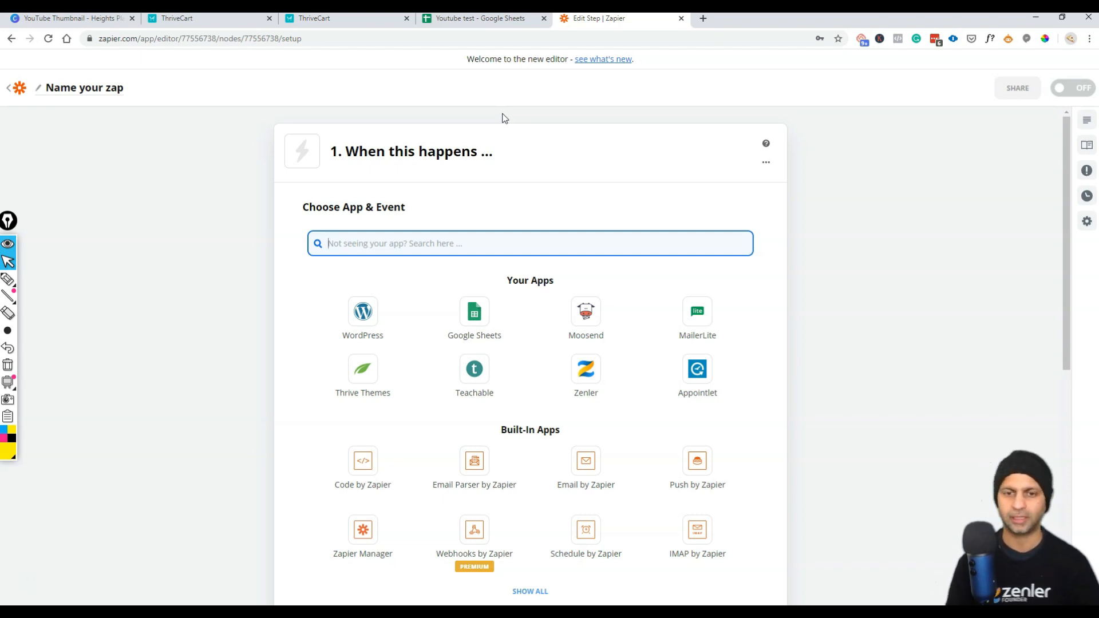
click(481, 318)
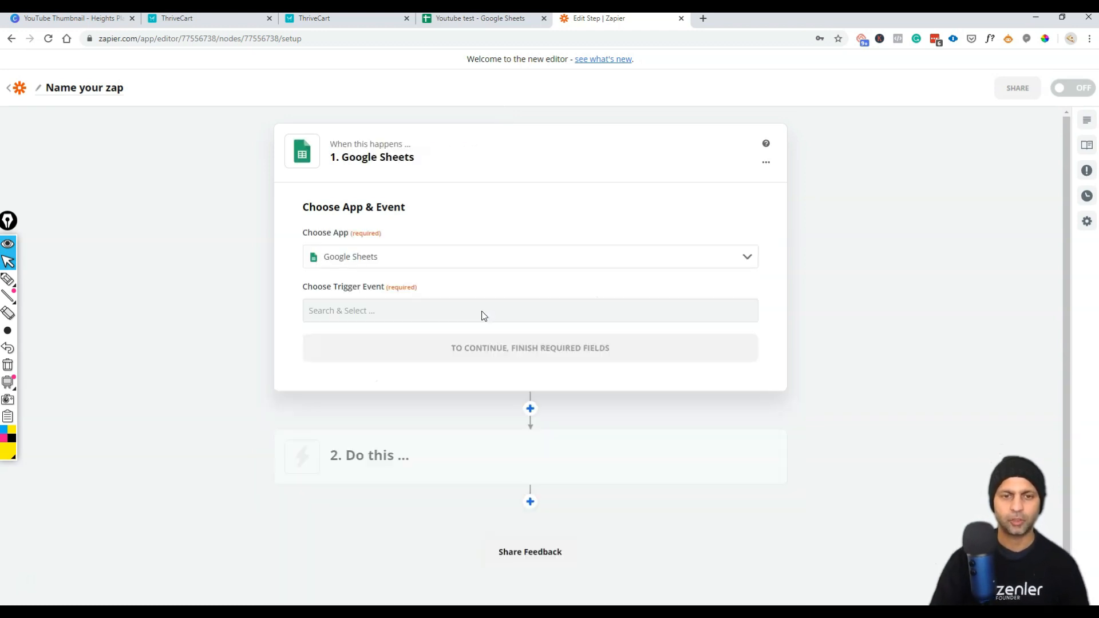
click(390, 311)
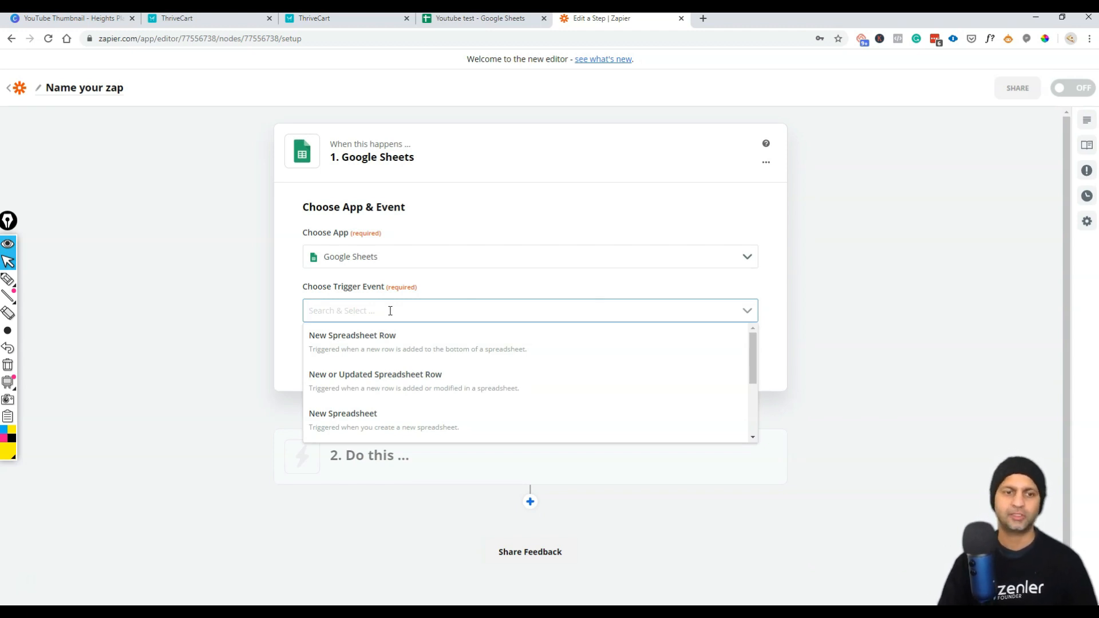
click(399, 348)
click(516, 348)
Choose the existing connected Google Sheets account for the trigger and continue to the spreadsheet row settings.
click(356, 284)
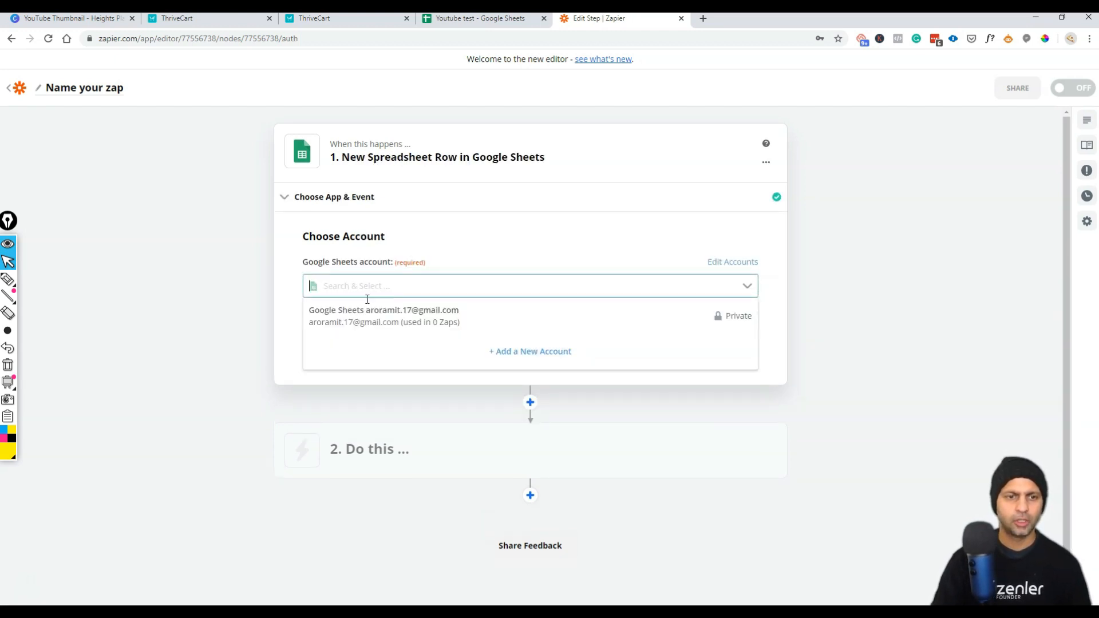
click(420, 332)
click(589, 352)
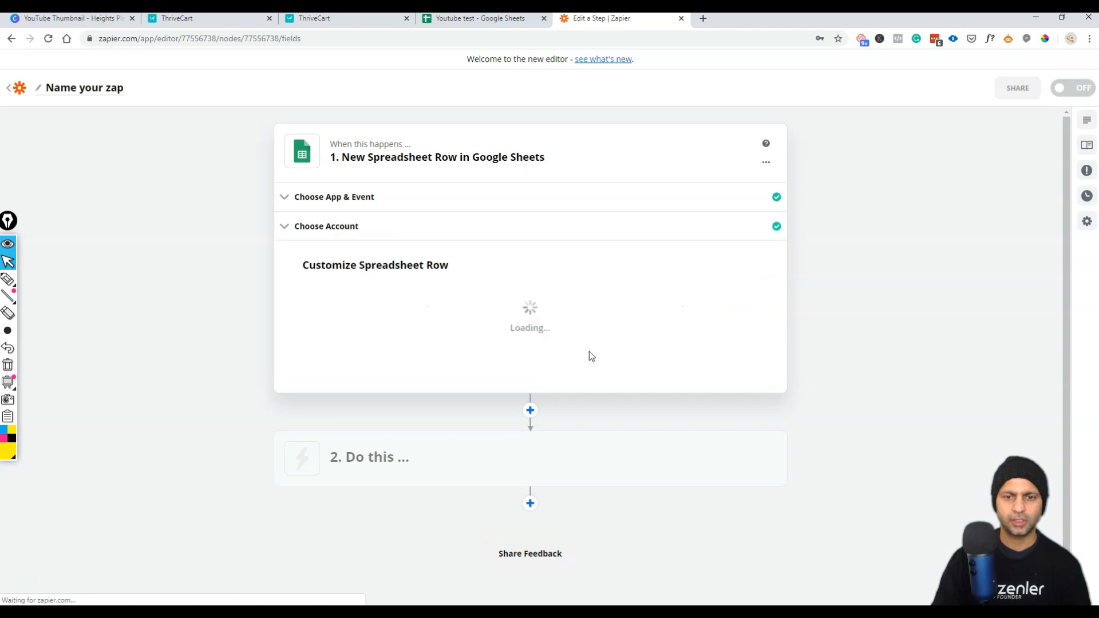
Set the trigger's spreadsheet to Youtube test and its worksheet to Sheet1, and test the trigger to continue to the action.
click(418, 356)
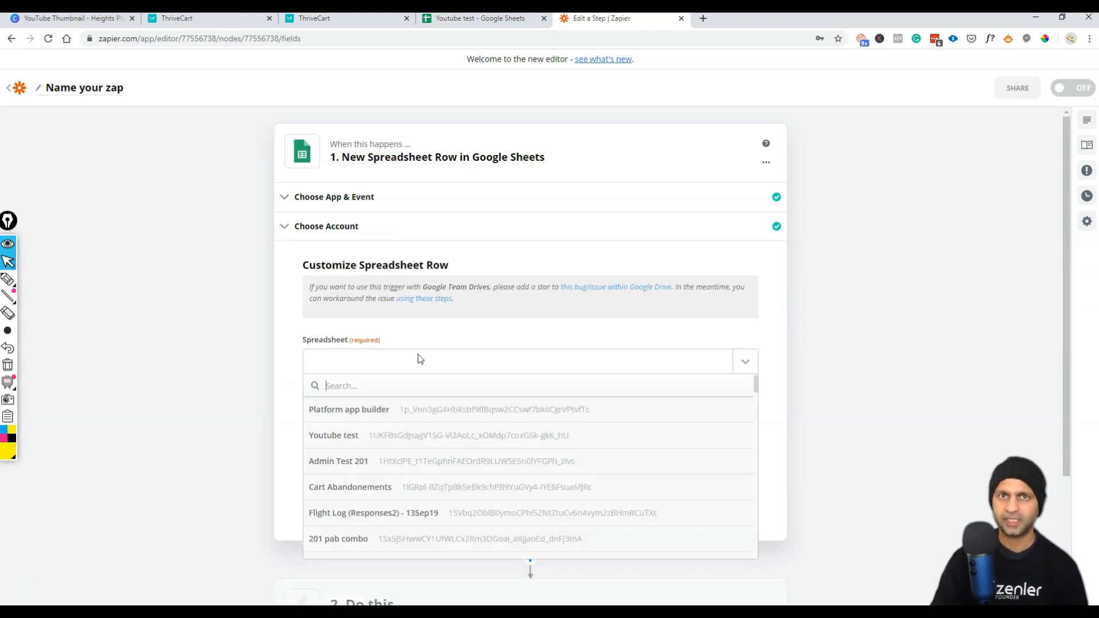
click(352, 439)
click(402, 412)
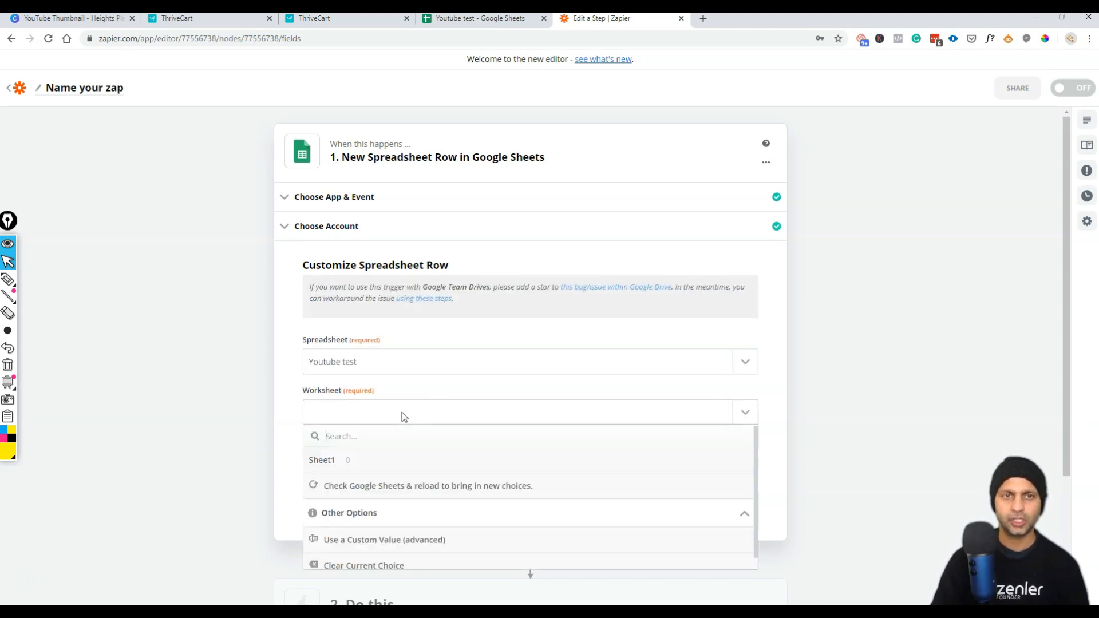
click(448, 19)
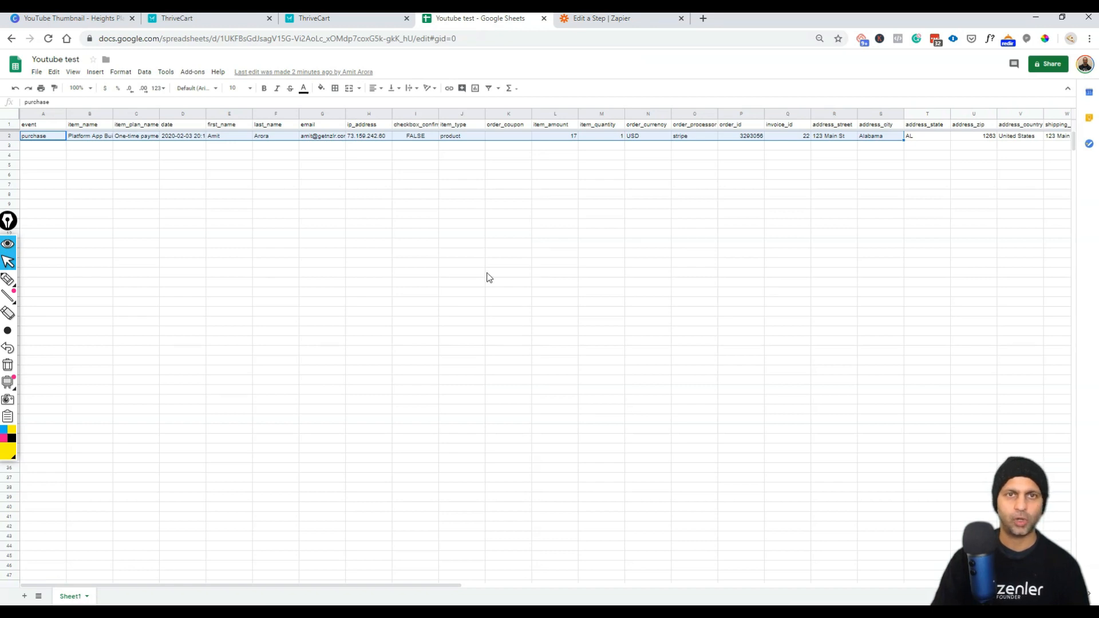
click(614, 20)
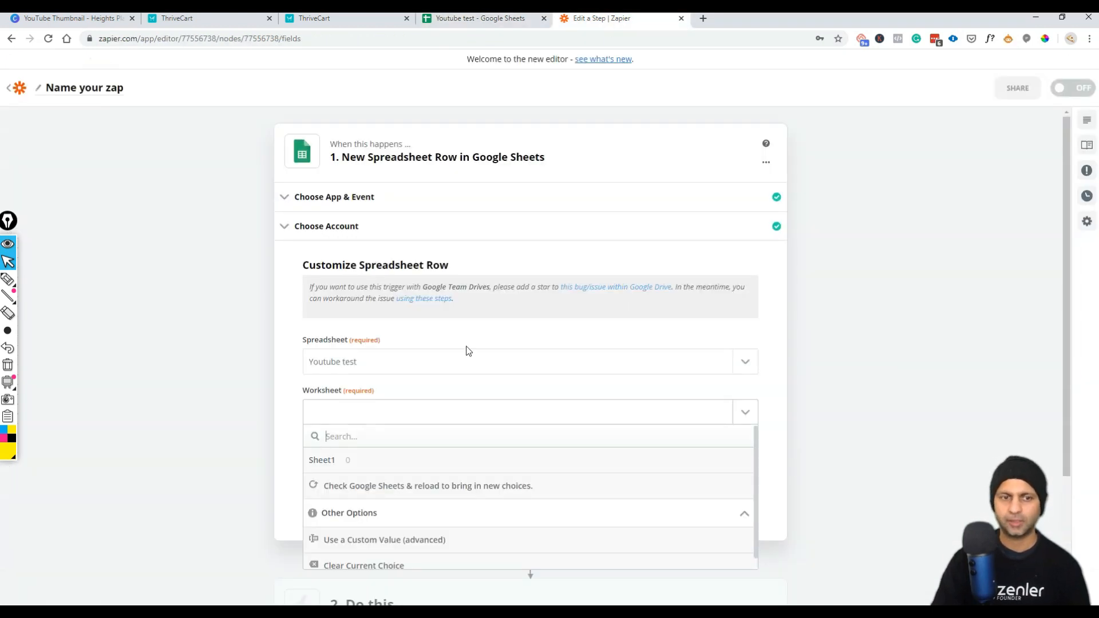
click(336, 461)
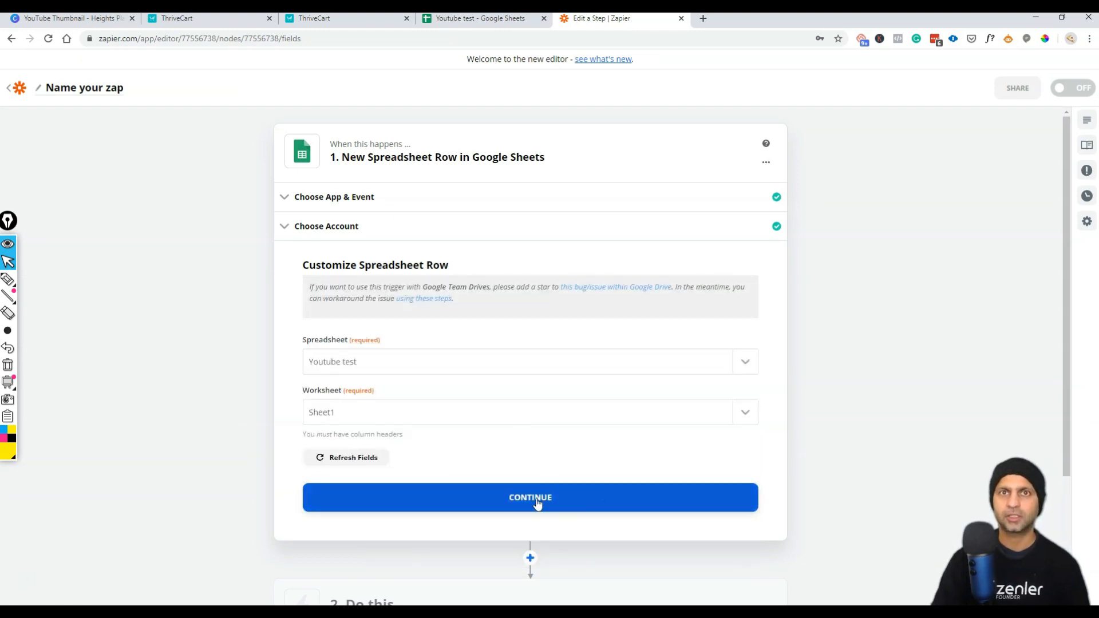
click(537, 503)
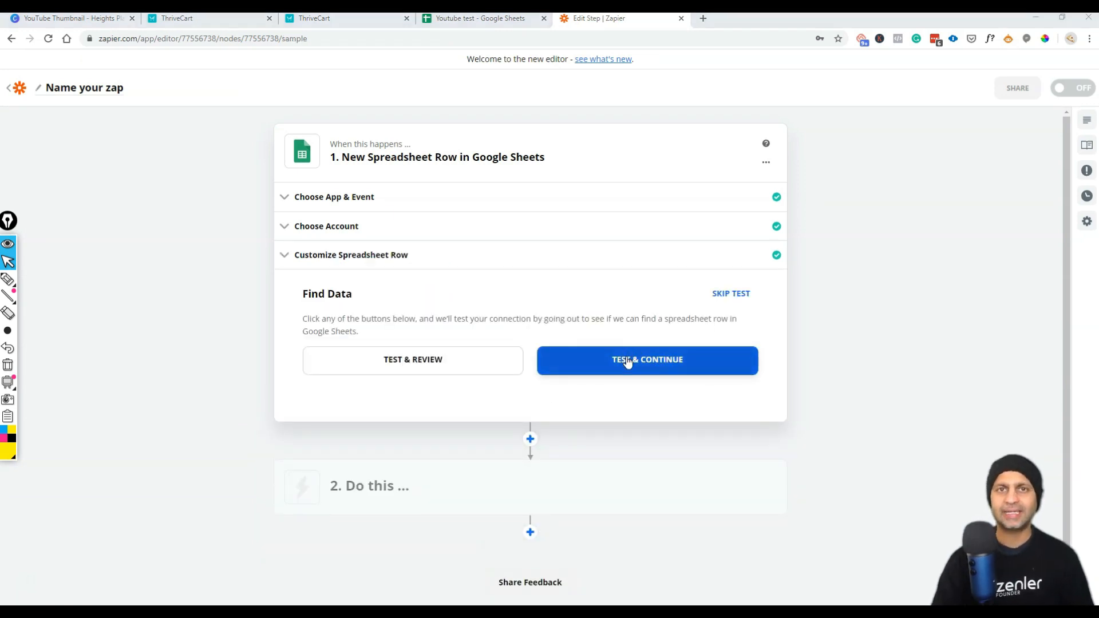
click(627, 359)
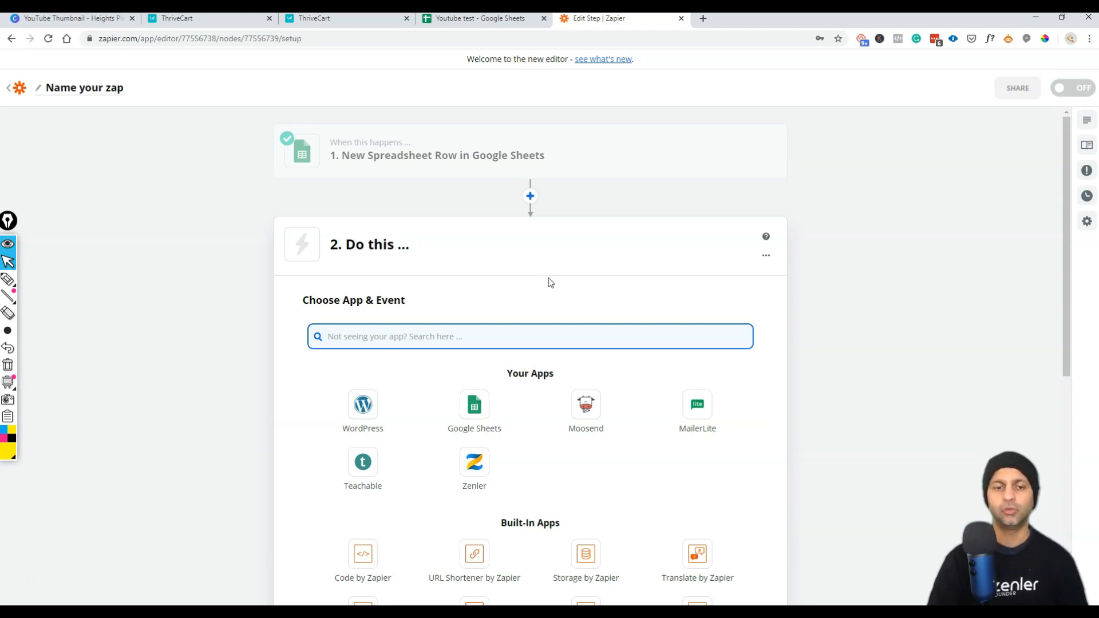
Choose Zenler as the action app with Enroll User as the action event, and continue to the account selection.
click(492, 464)
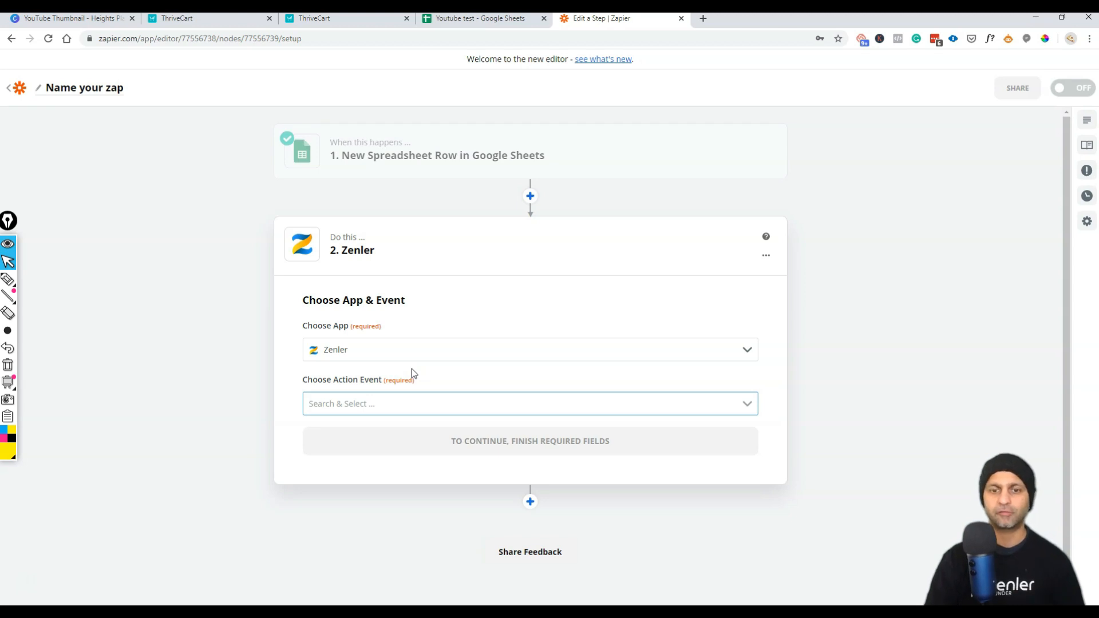
click(669, 406)
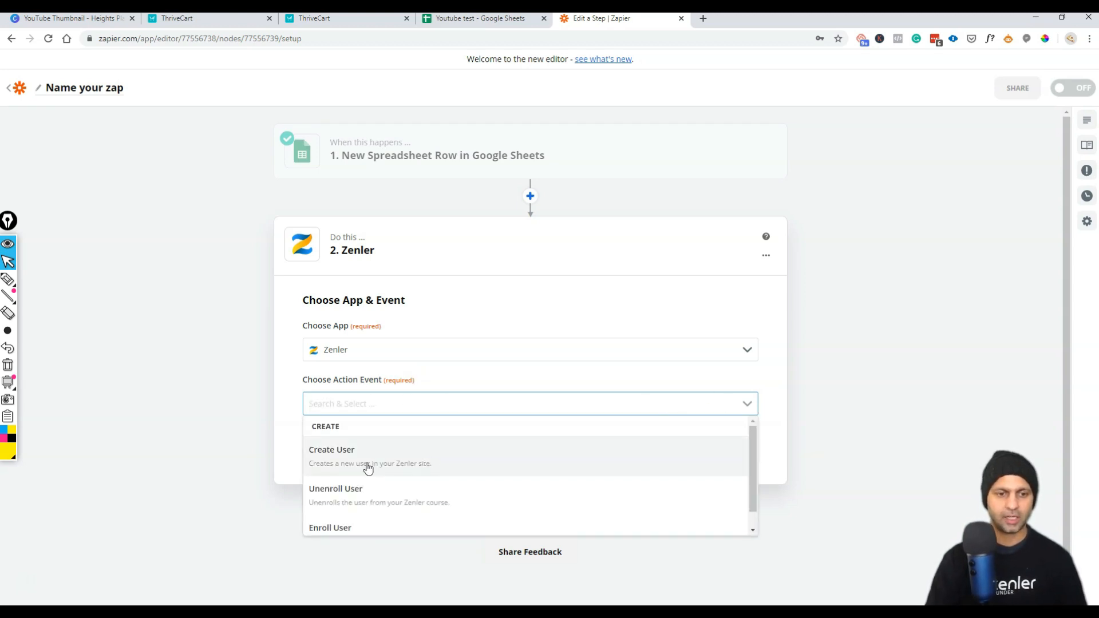
scroll(417, 476, down, 1)
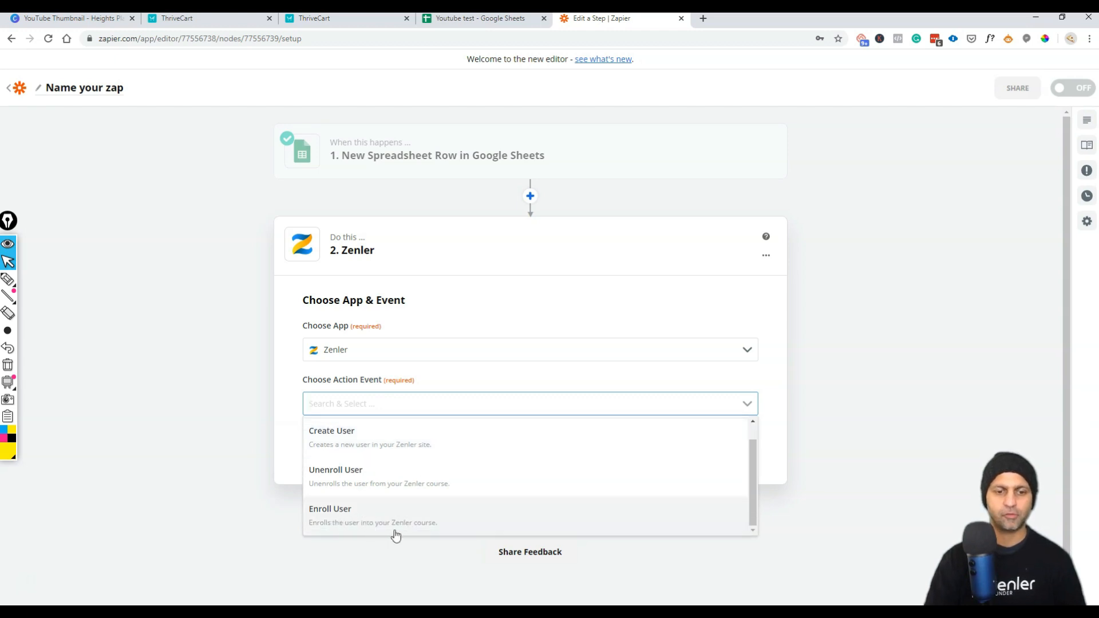
click(430, 525)
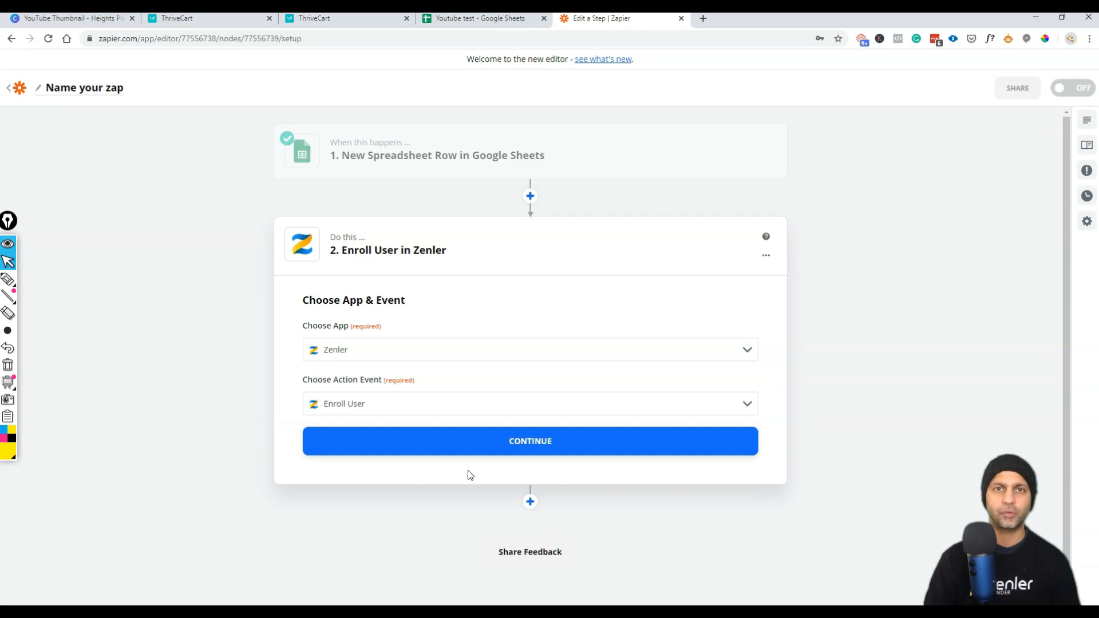
click(548, 444)
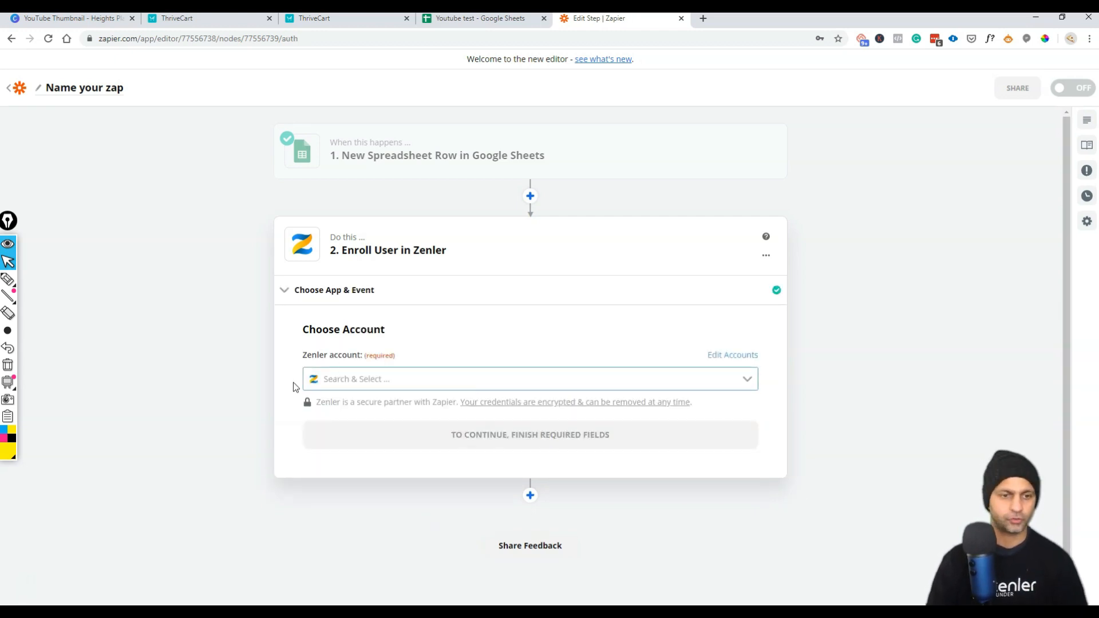
Select the Zenler sfdc-mastery account for the action and continue to the enrollment settings.
click(380, 384)
click(387, 413)
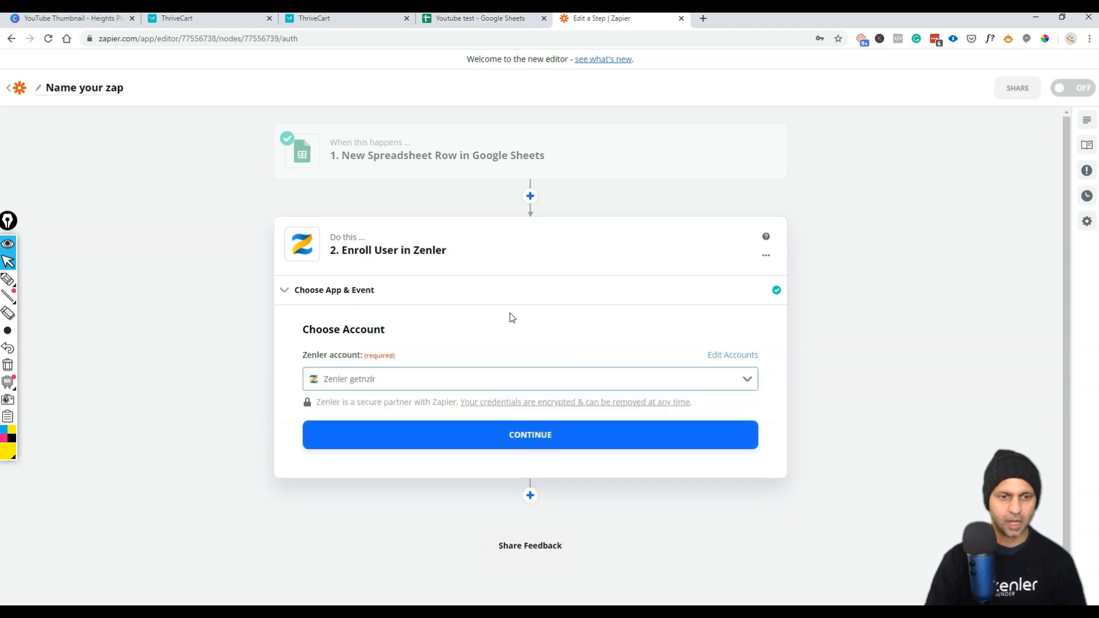
click(410, 378)
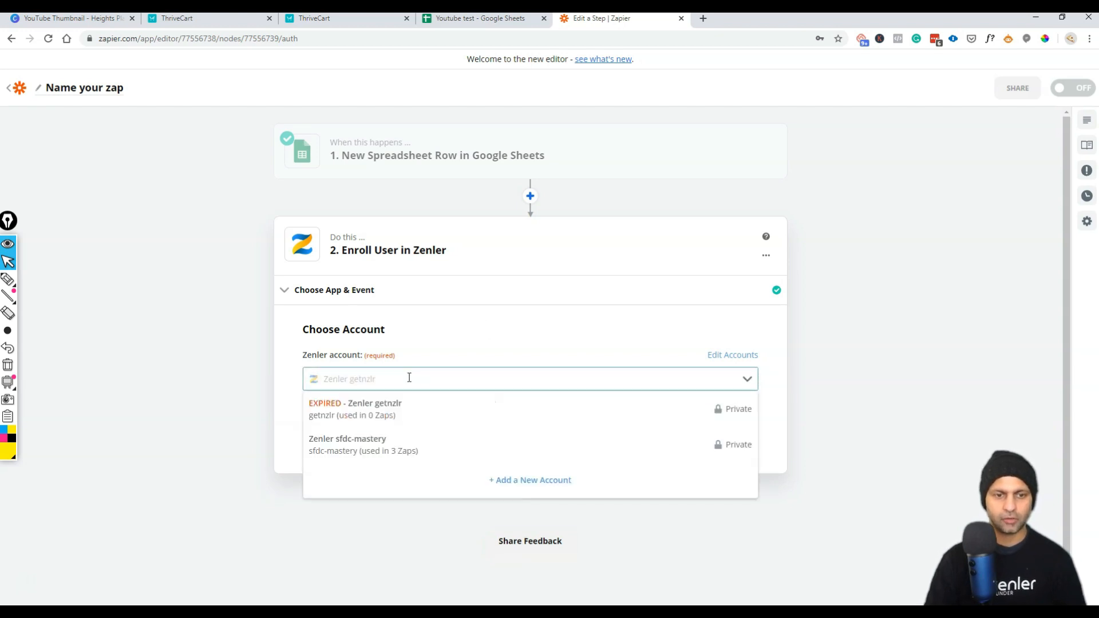
click(373, 453)
click(541, 437)
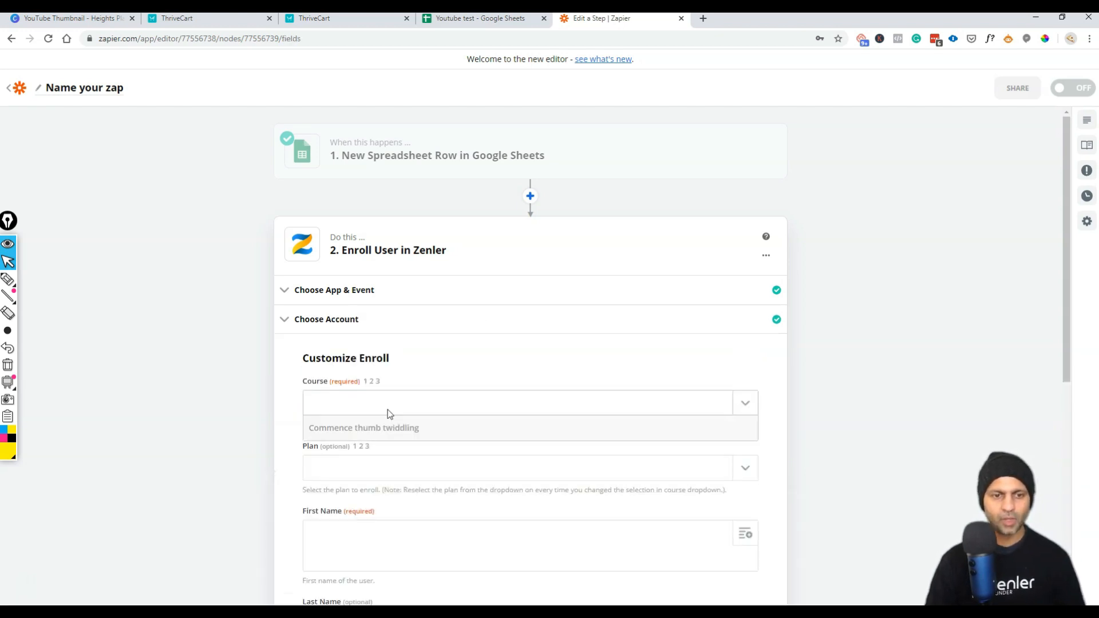
Set the enrollment course to Complete guide to Salesforce Platform App Builder.
click(388, 410)
scroll(560, 471, down, 2)
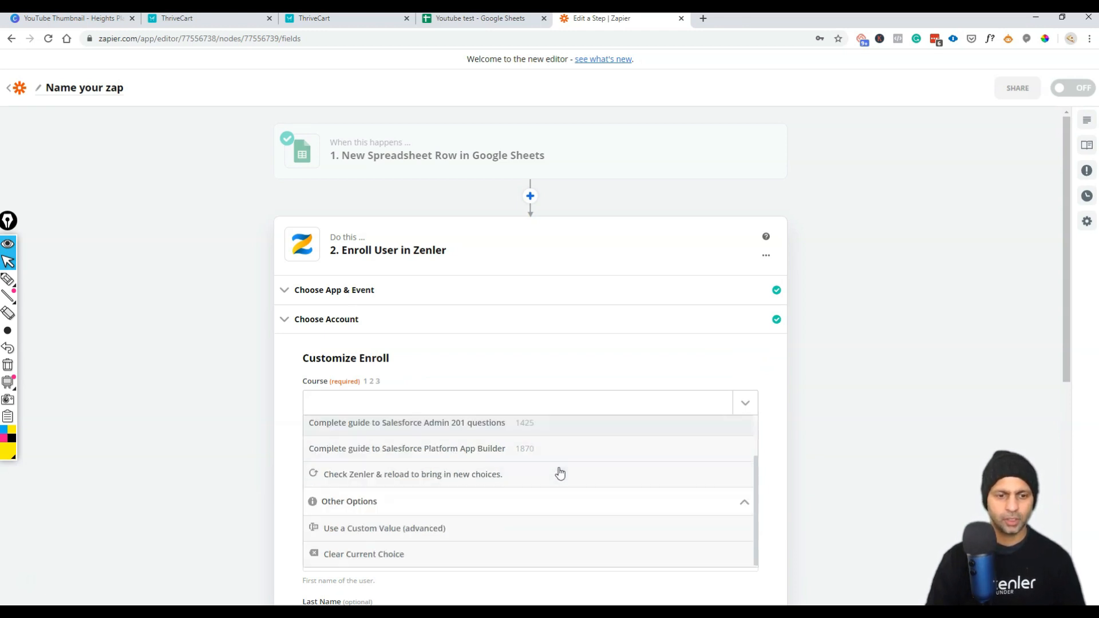
scroll(560, 471, up, 2)
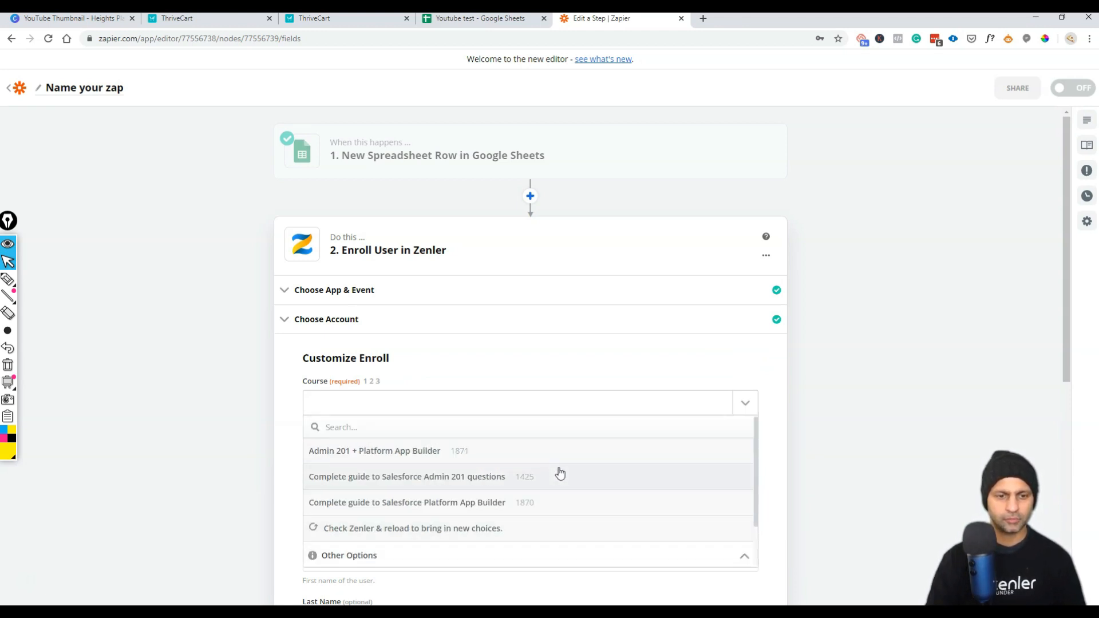
click(426, 505)
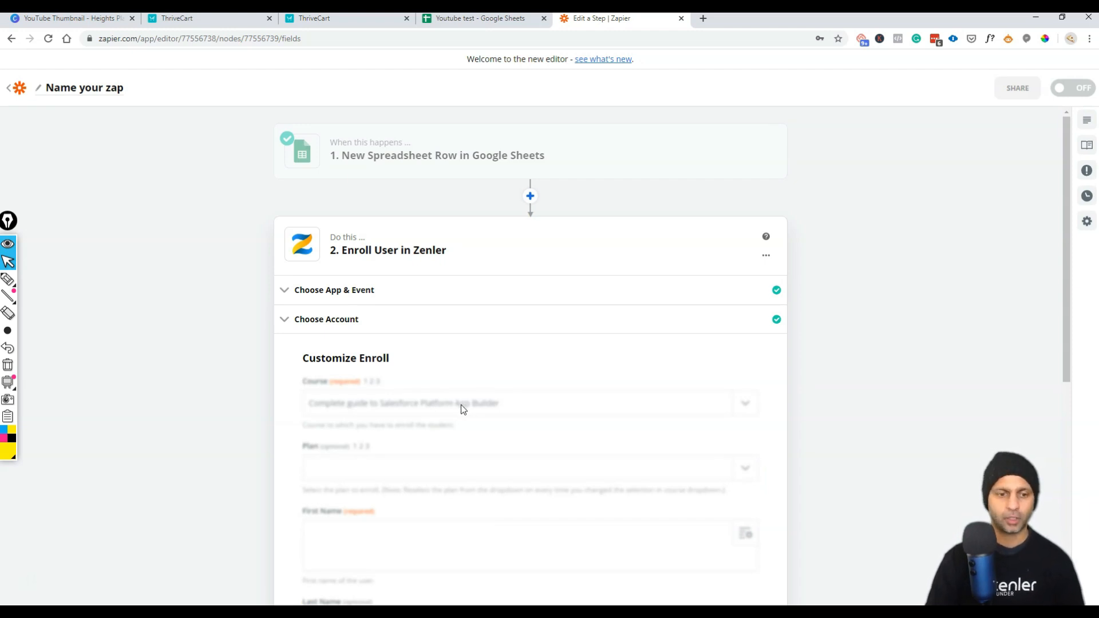
Map the enrollment's First Name to the first_name column from the Google Sheets row.
scroll(565, 429, down, 1)
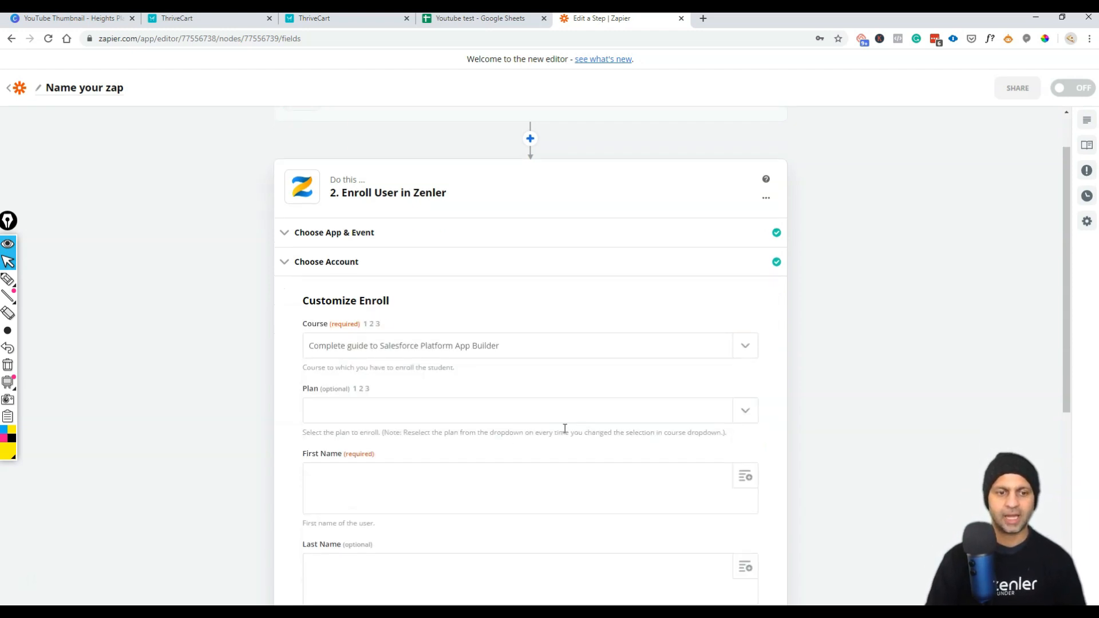
scroll(374, 469, down, 2)
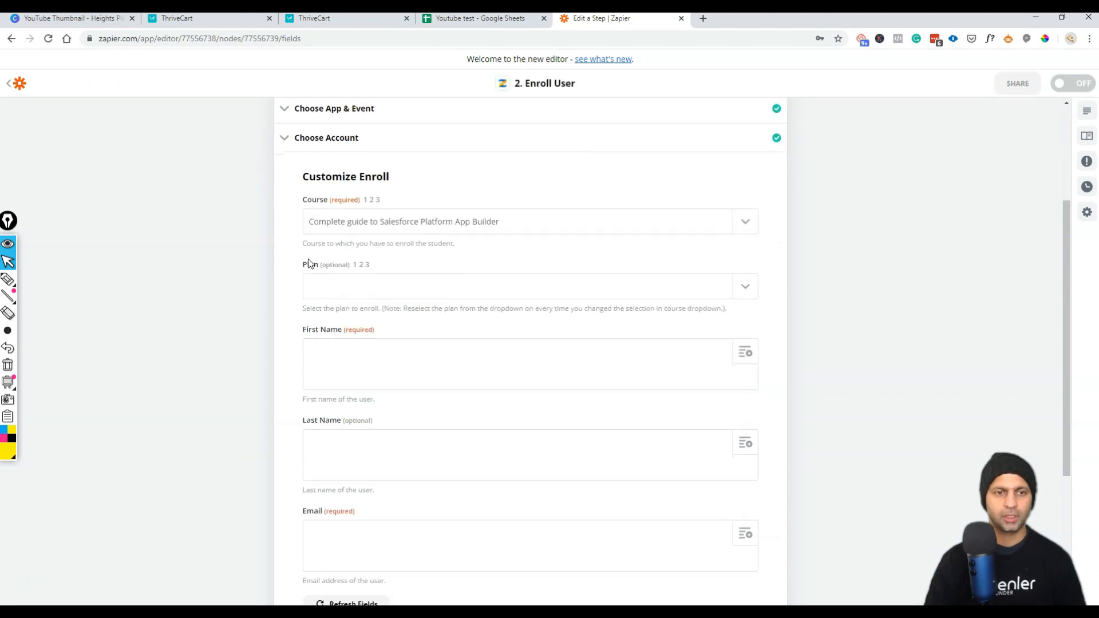
click(745, 352)
scroll(435, 481, down, 1)
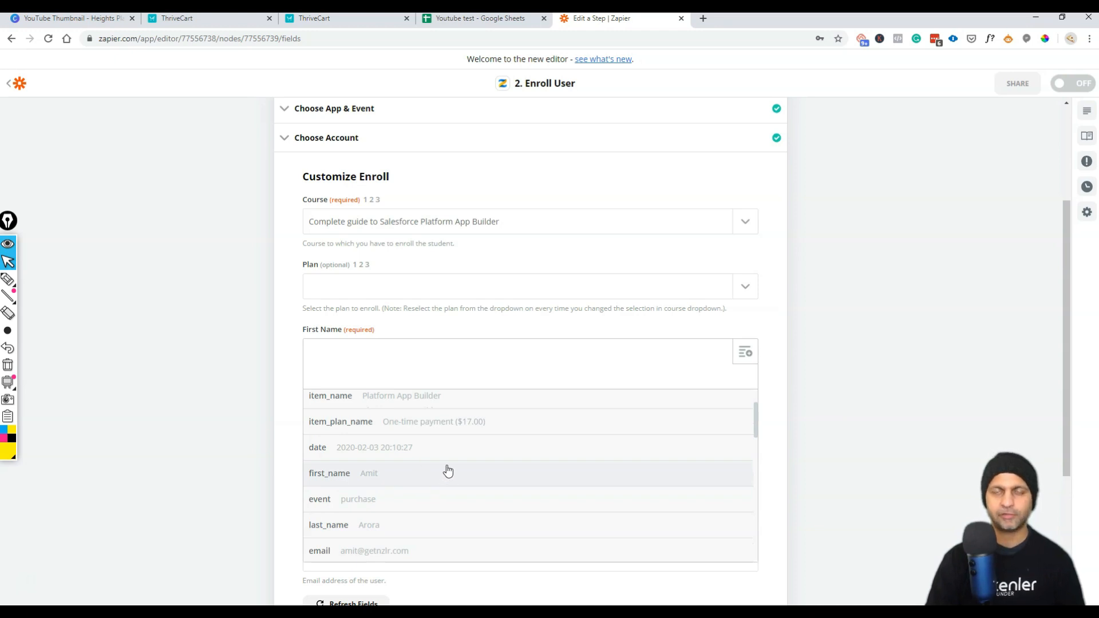
click(415, 474)
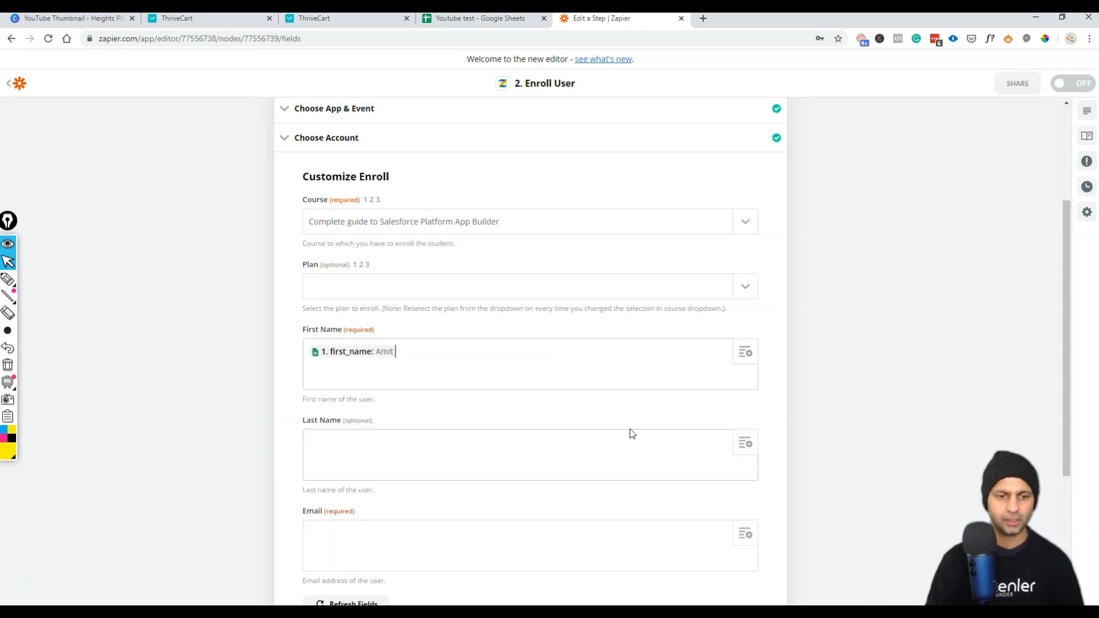
Map the enrollment's Email to the email column of the spreadsheet row and send a test enrollment to Zenler.
scroll(629, 433, down, 1)
click(739, 483)
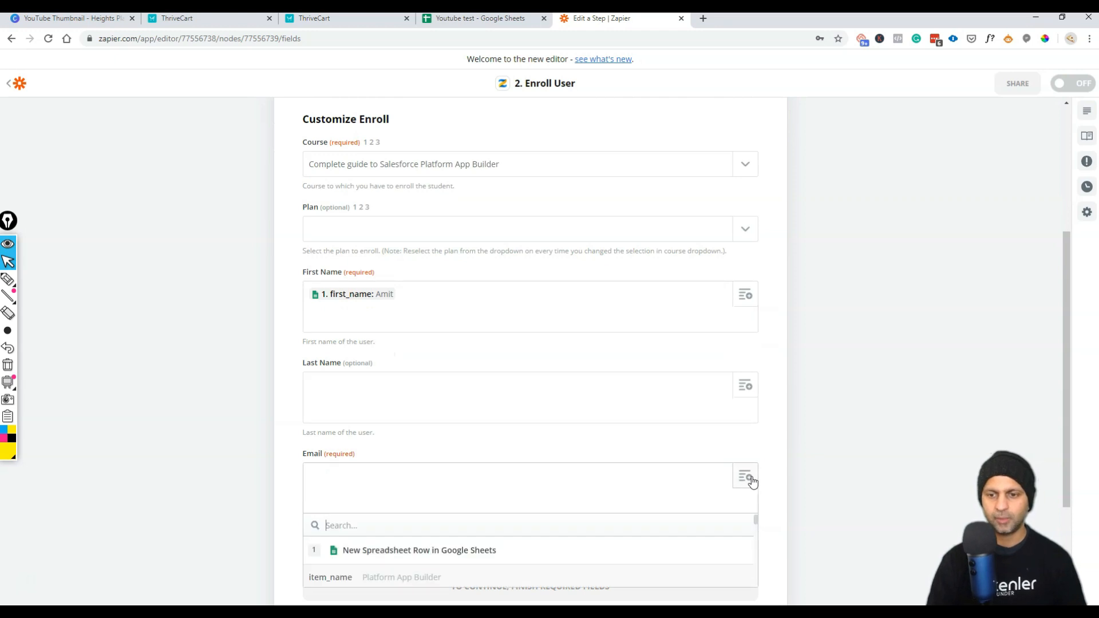
scroll(523, 481, down, 2)
scroll(457, 481, down, 3)
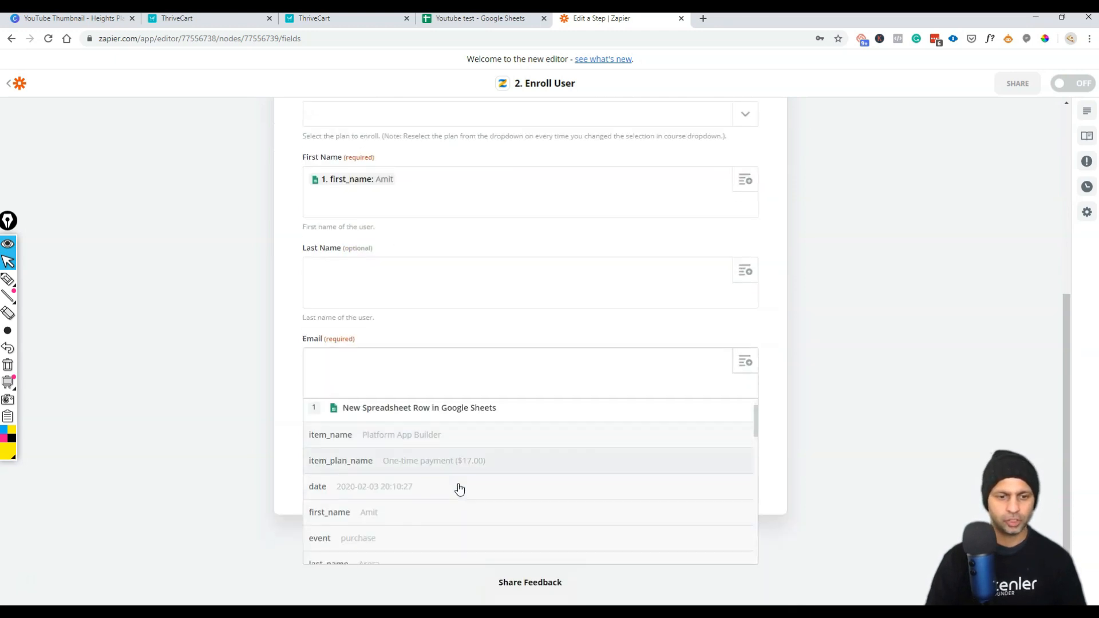
click(332, 505)
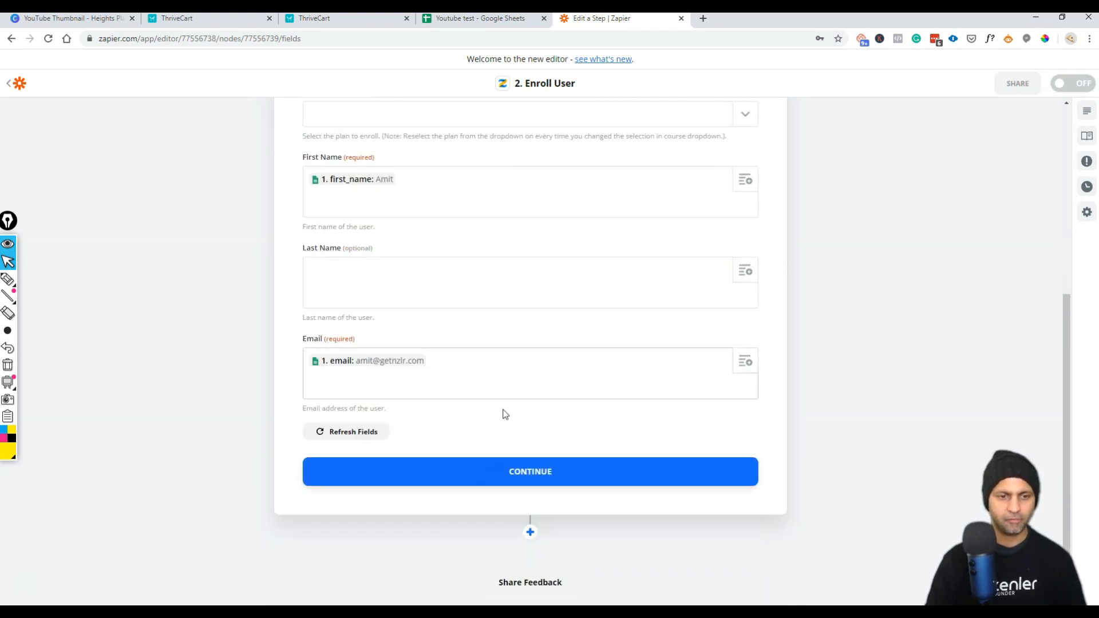
click(552, 473)
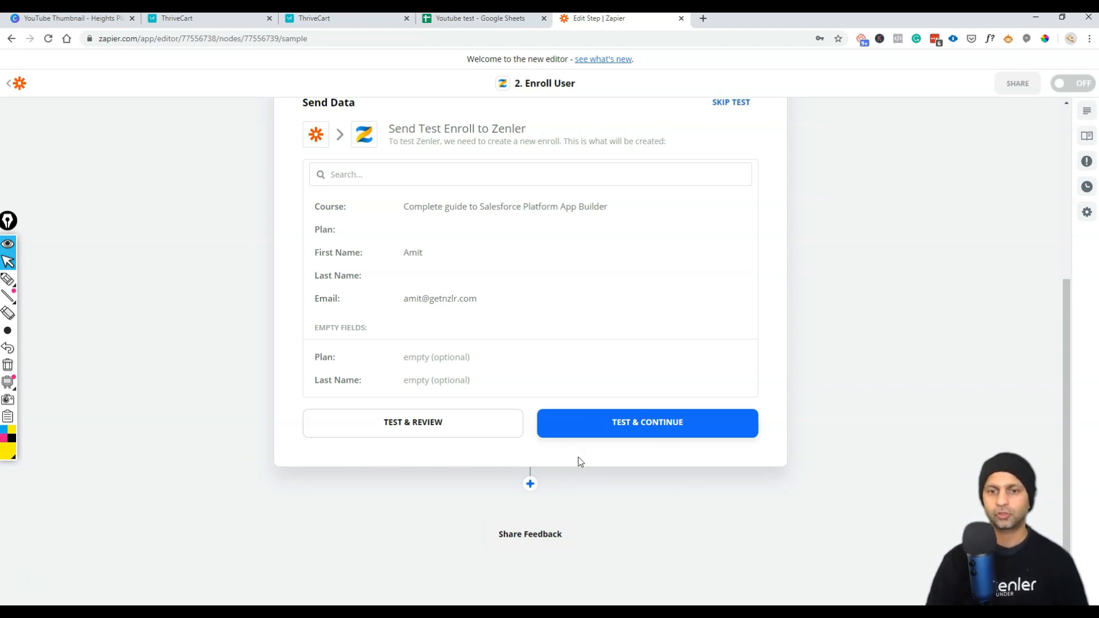
click(639, 422)
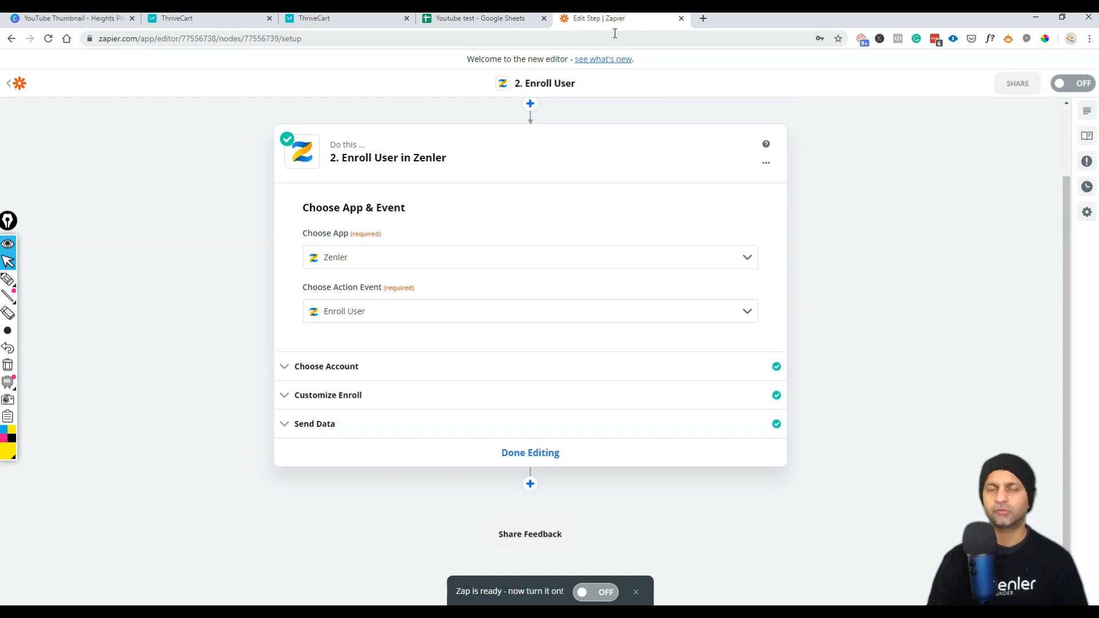
Open the list of all people on the Zenler site in a new tab and examine the newly enrolled student's row.
click(704, 19)
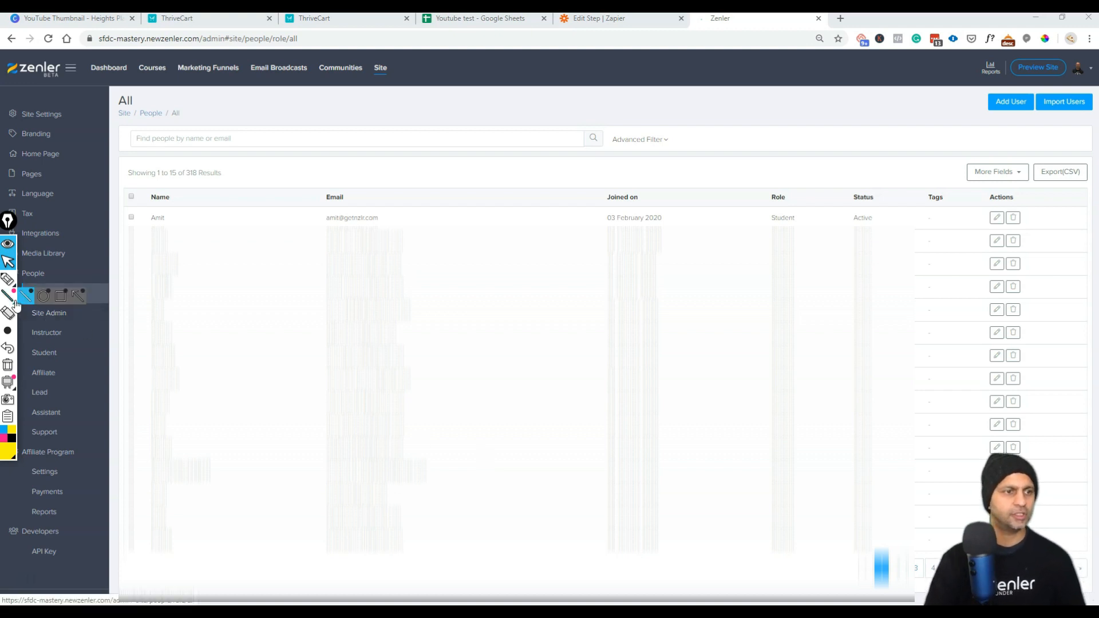
click(7, 281)
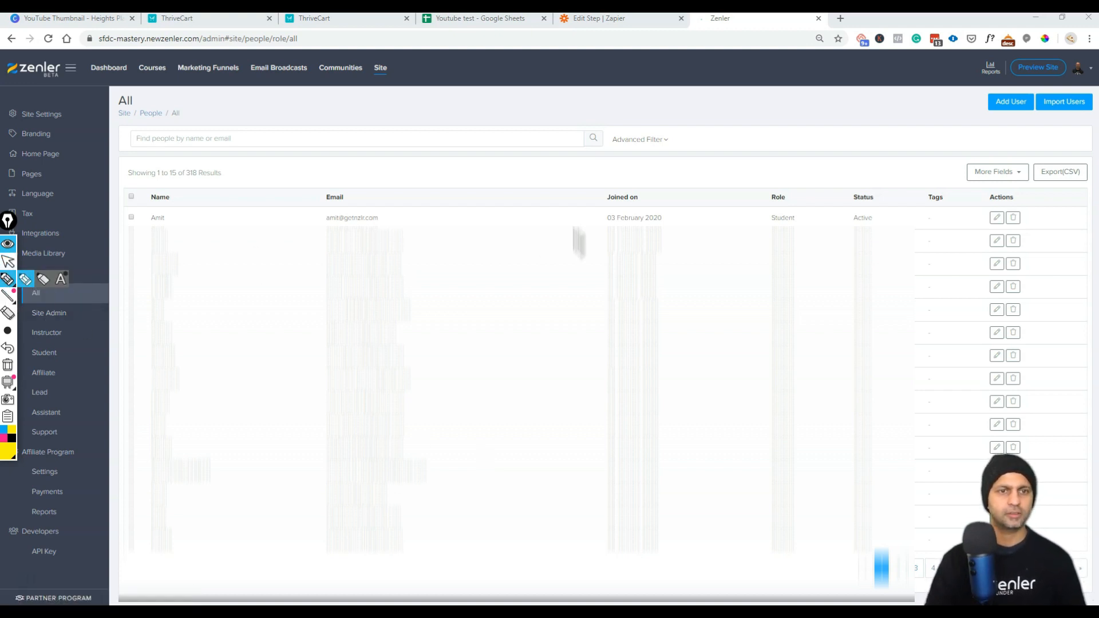
mouse_move(571, 220)
mouse_down()
mouse_move(393, 217)
mouse_move(414, 244)
mouse_up()
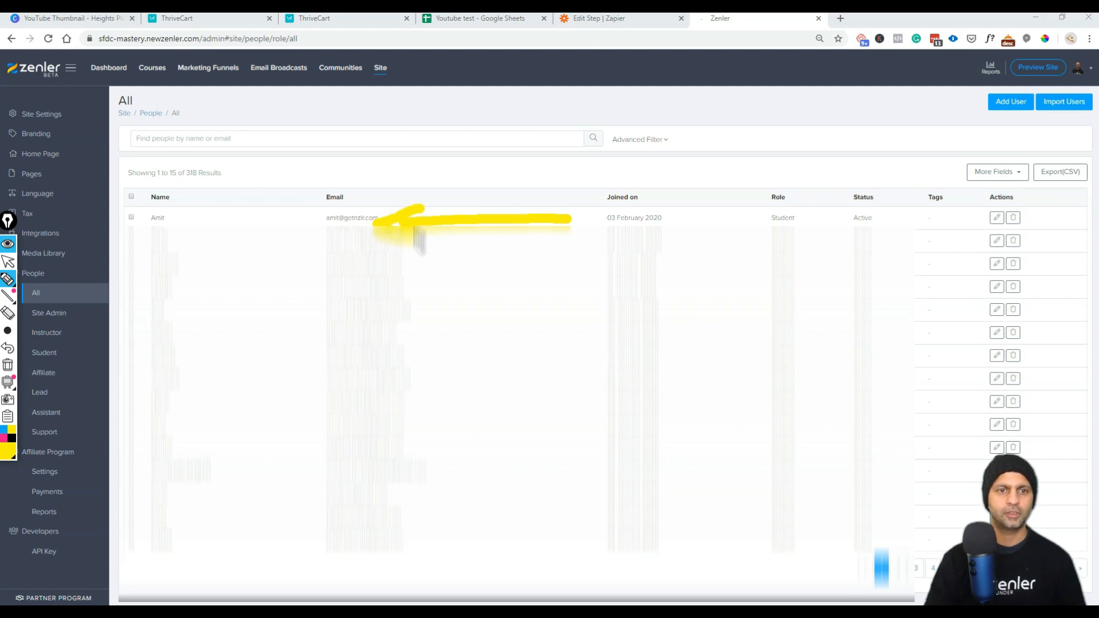
mouse_move(141, 196)
mouse_down()
mouse_move(130, 216)
mouse_move(729, 221)
mouse_move(1043, 203)
mouse_move(777, 223)
mouse_move(356, 196)
mouse_move(135, 201)
mouse_up()
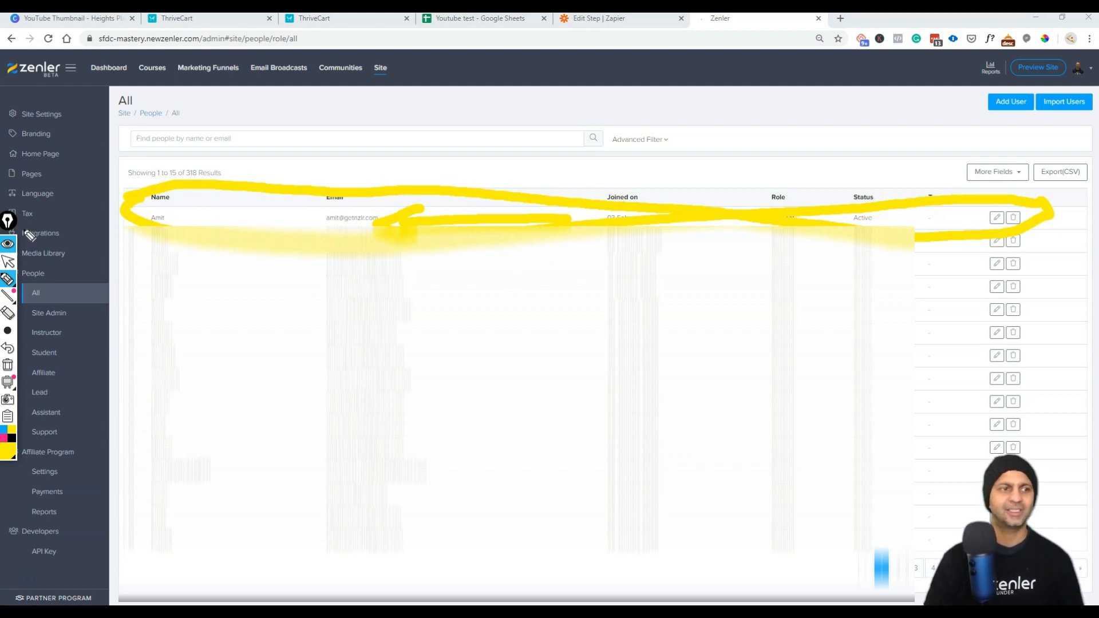
click(7, 247)
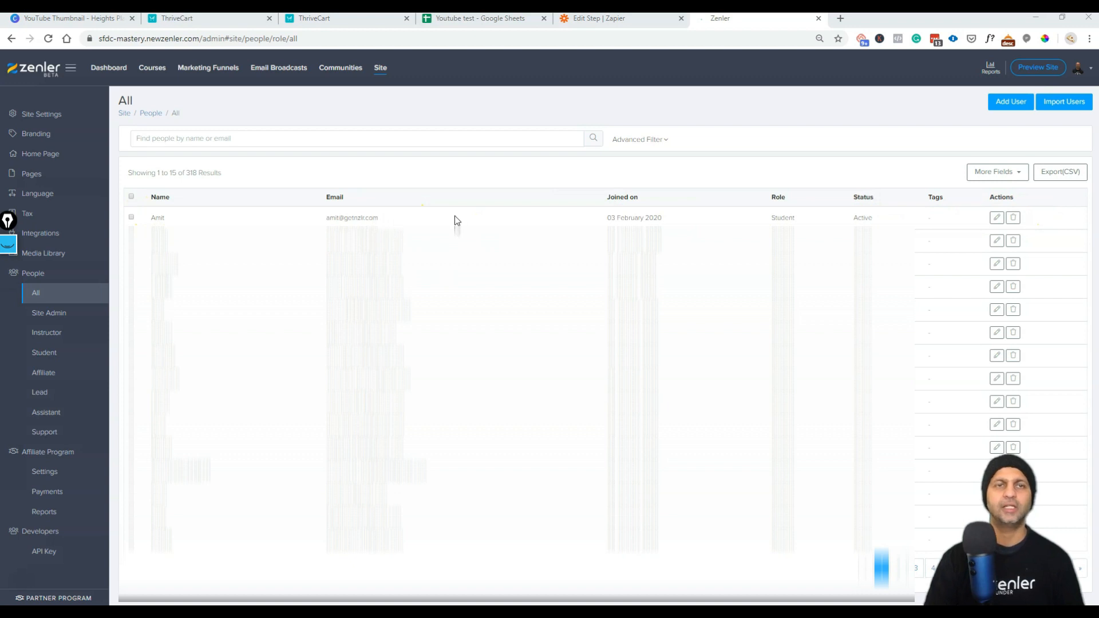